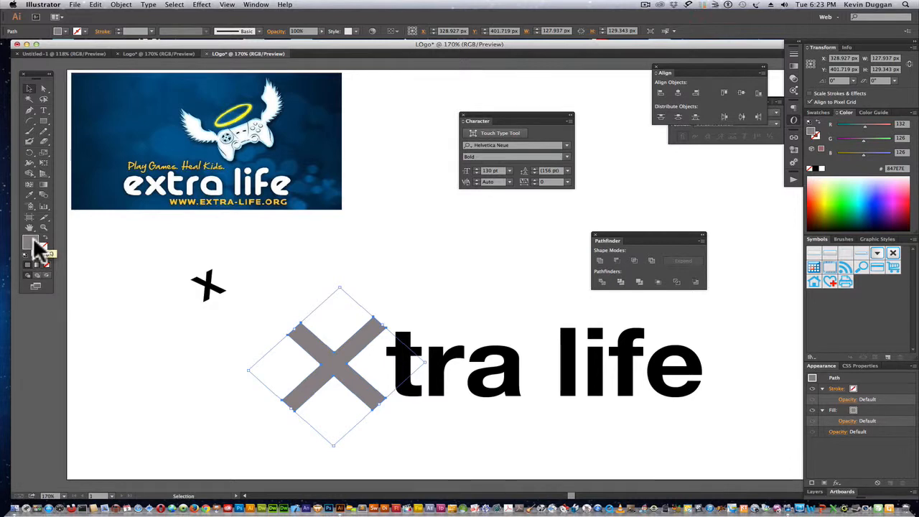
Draw a grey circle about 109 px across above "tra" and move the Pathfinder panel up out of the drawing area.
left_click_drag(47, 120, 80, 141)
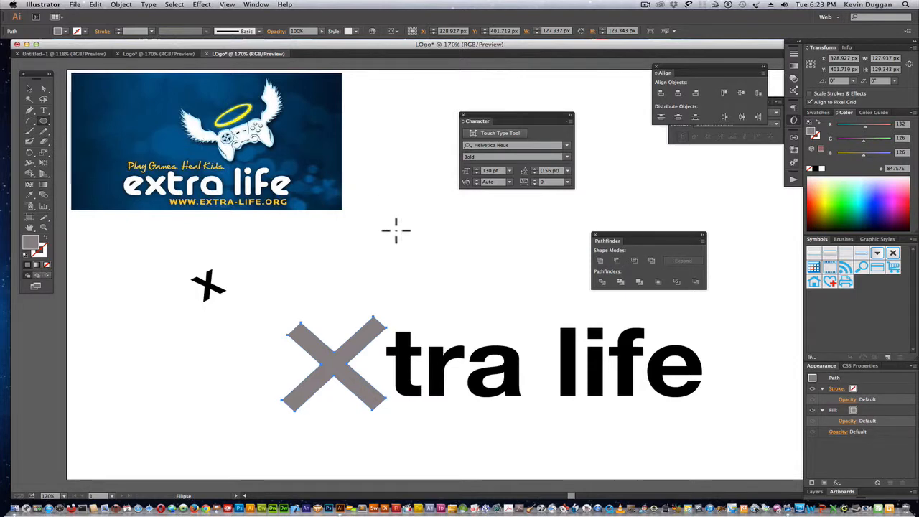
left_click_drag(395, 231, 485, 304)
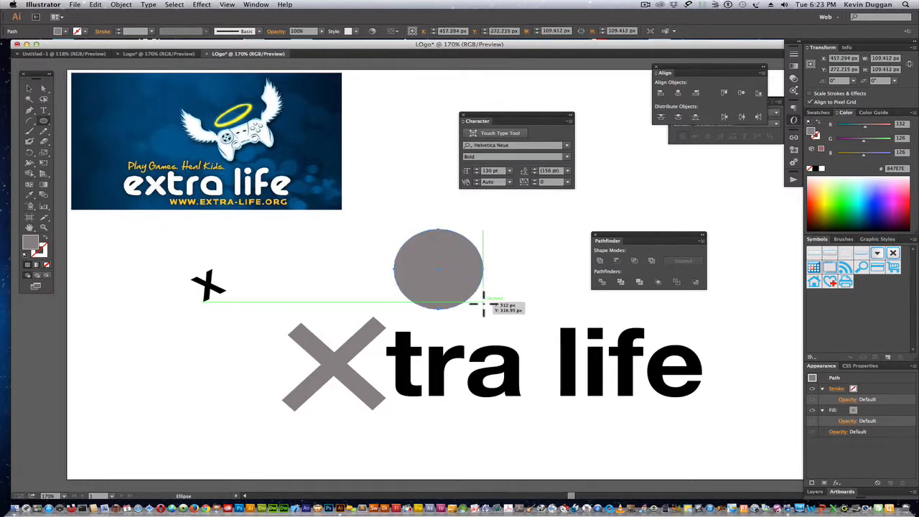
left_click_drag(658, 234, 540, 84)
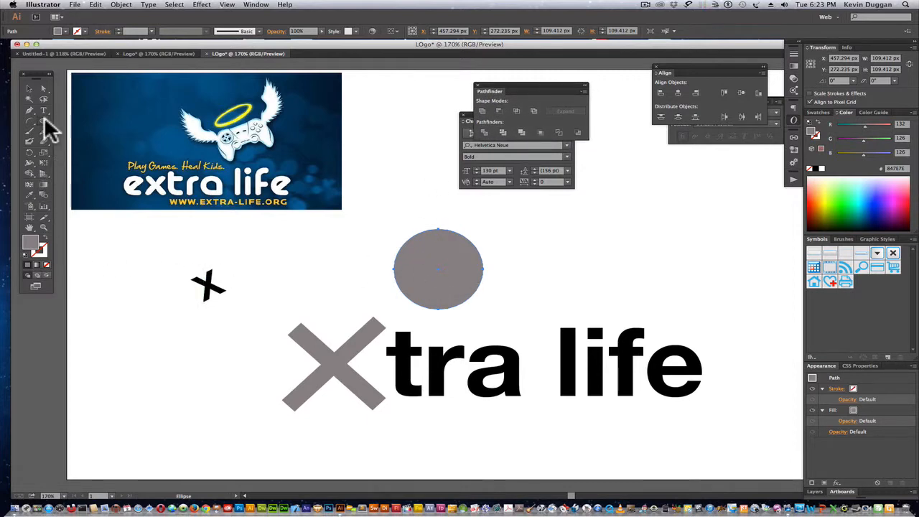
Draw a rounded rectangle about 296 × 44 px extending right from the circle and align it with the circle's vertical centre.
left_click_drag(43, 123, 95, 131)
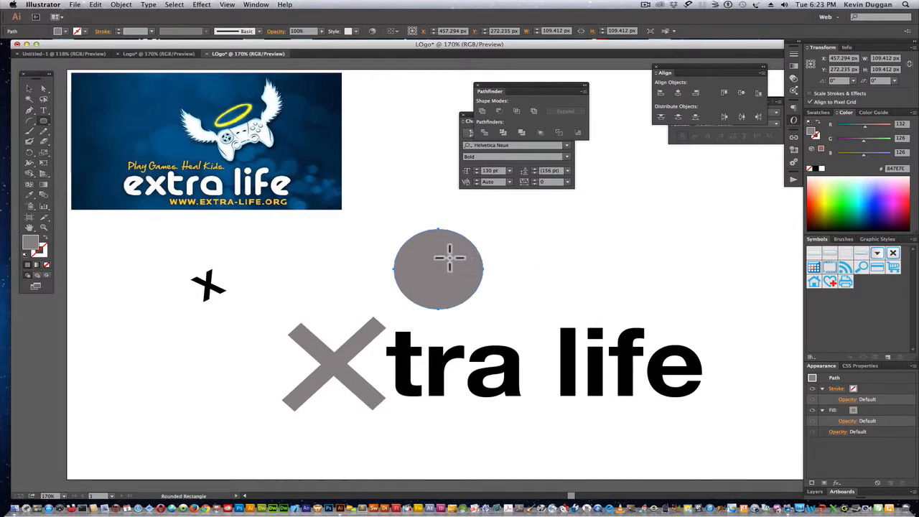
left_click_drag(449, 257, 690, 290)
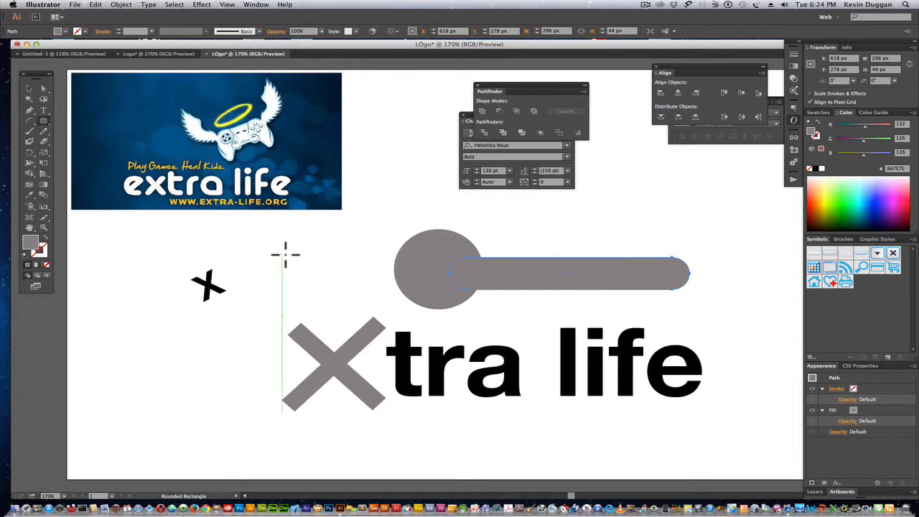
left_click(29, 88)
left_click_drag(510, 268, 511, 272)
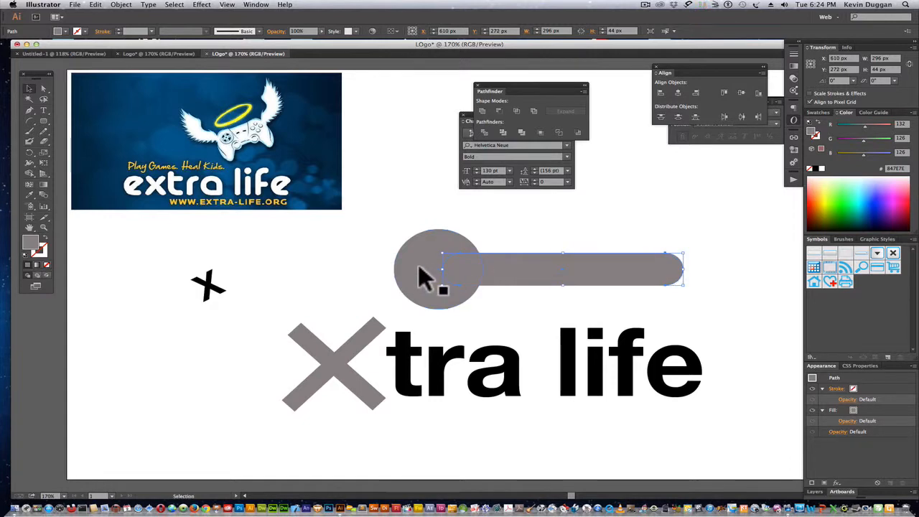
Unite the circle and the rounded rectangle into a single shape.
left_click(418, 265, "shift")
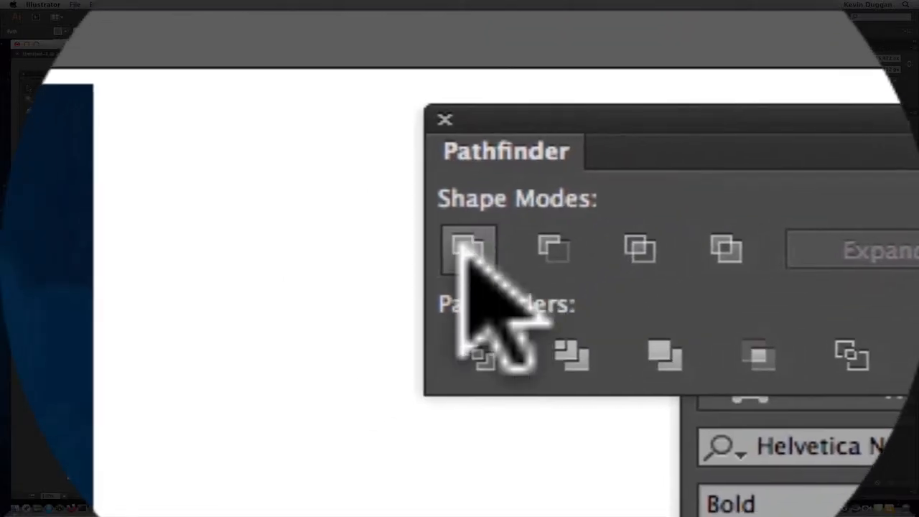
left_click(463, 246)
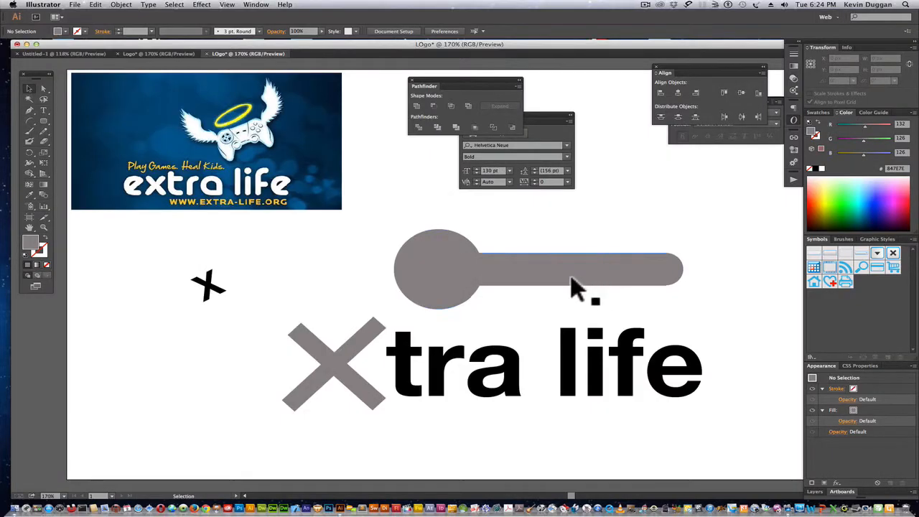
left_click(553, 300)
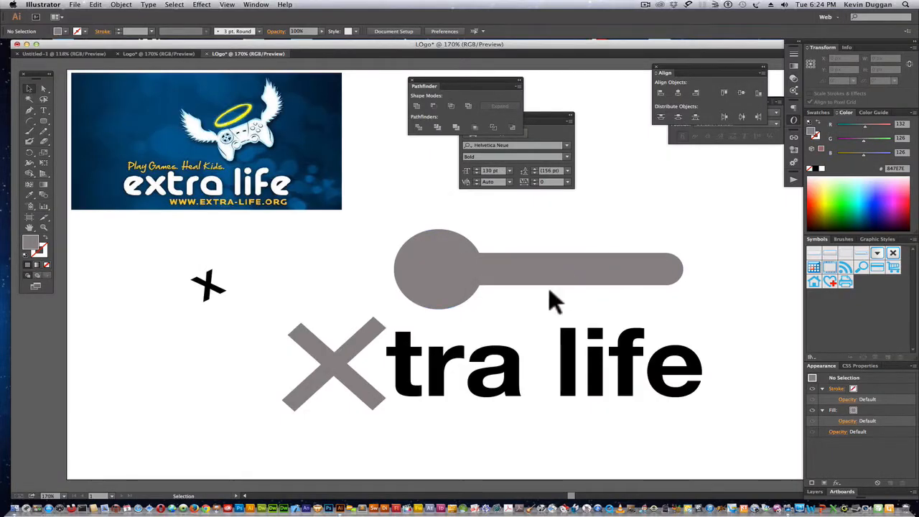
Fill the grey X in front of "tra life" with black and deselect it.
left_click(363, 332)
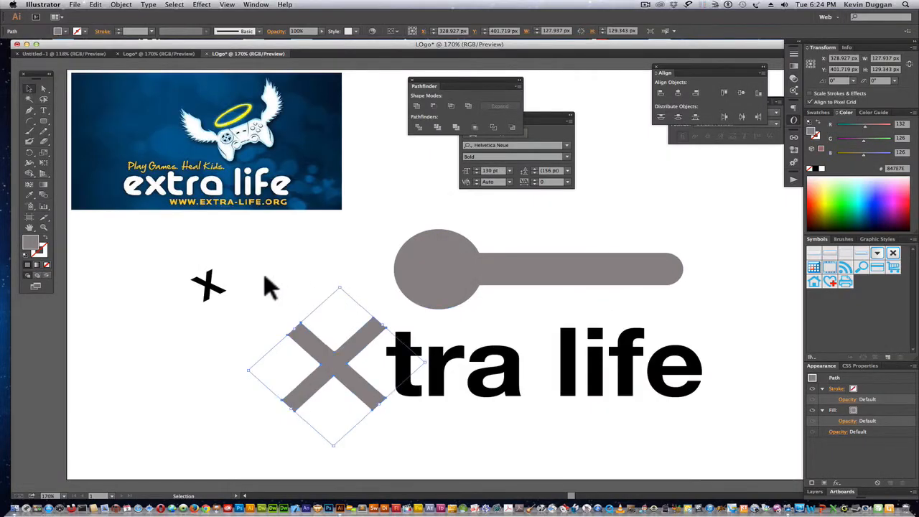
left_click(151, 31)
left_click(150, 31)
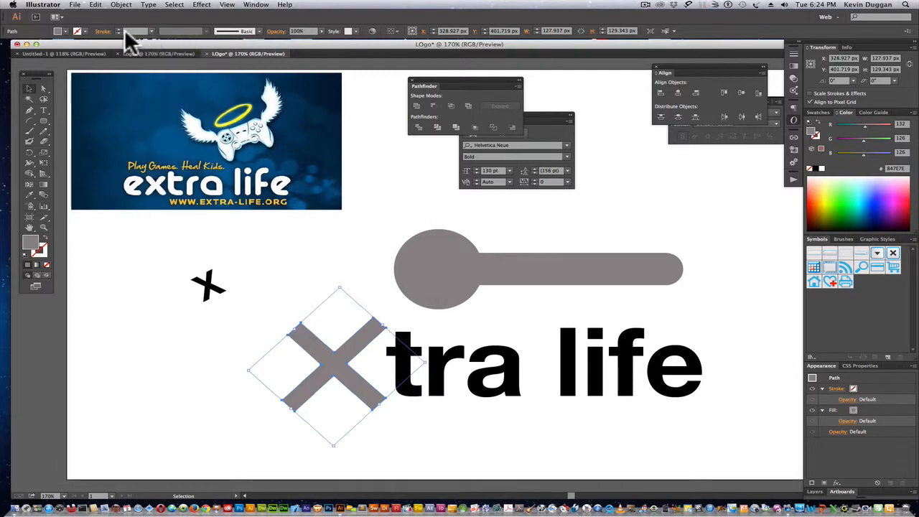
left_click(64, 31)
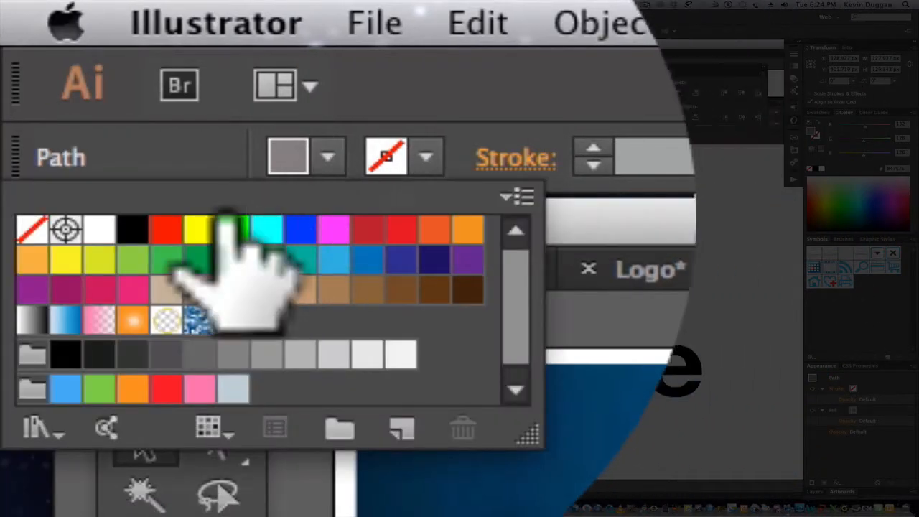
left_click(133, 228)
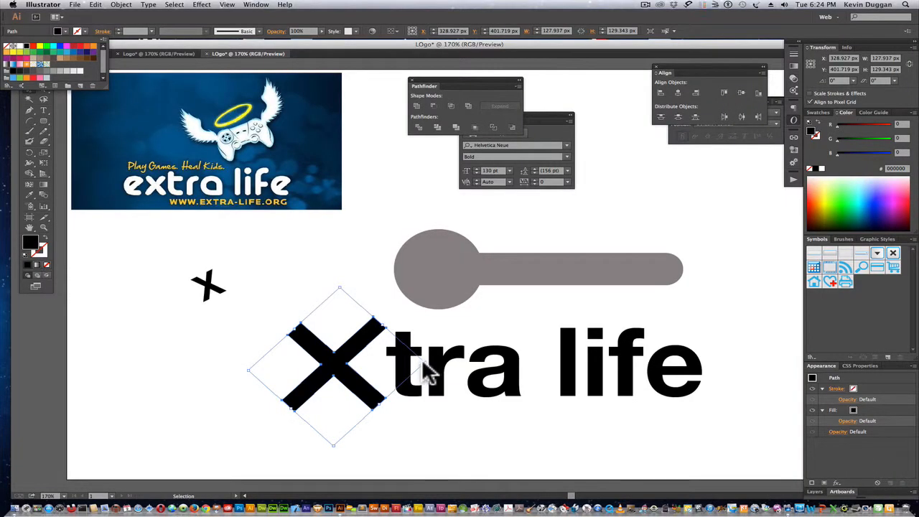
left_click(343, 291)
left_click(340, 319)
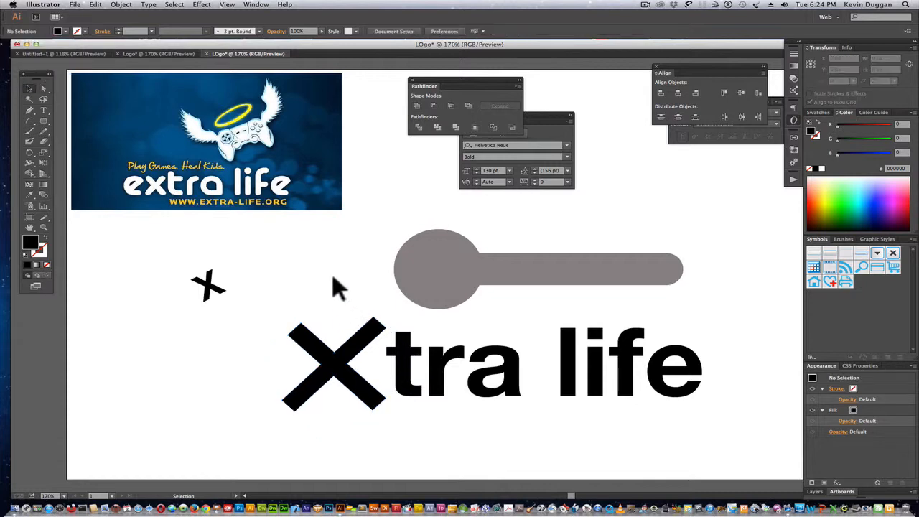
Rotate the black X into an upright plus, shrink it to about 63 × 69 px and place it on the grey circle.
left_click(305, 345)
left_click_drag(246, 371, 349, 376)
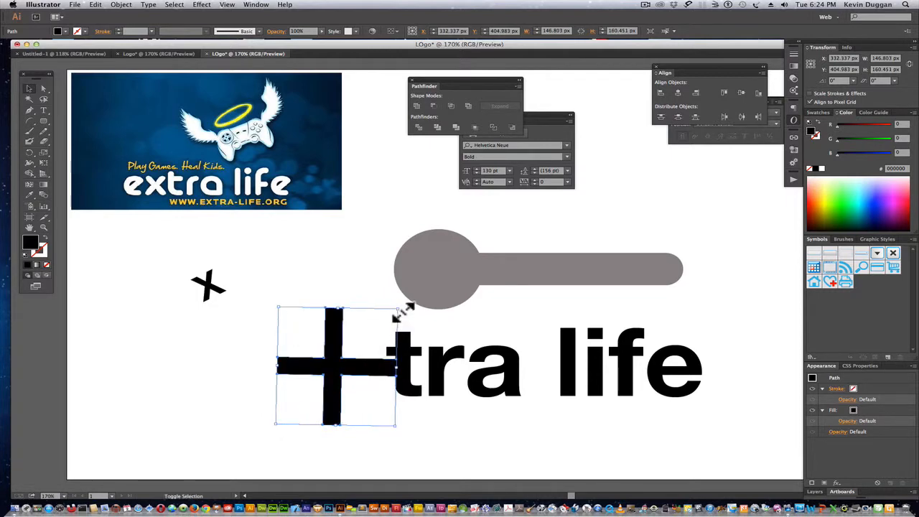
left_click_drag(397, 311, 445, 280)
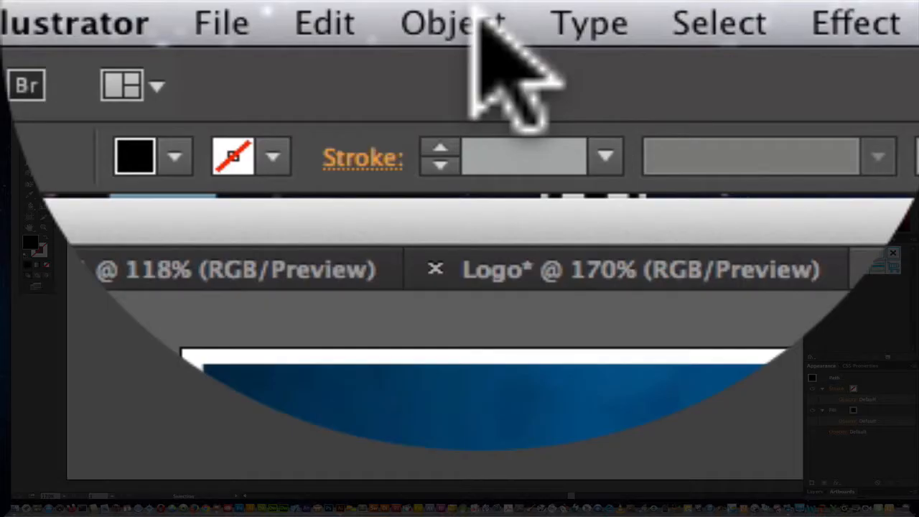
Bring the black plus in front of the united grey shape.
left_click(129, 5)
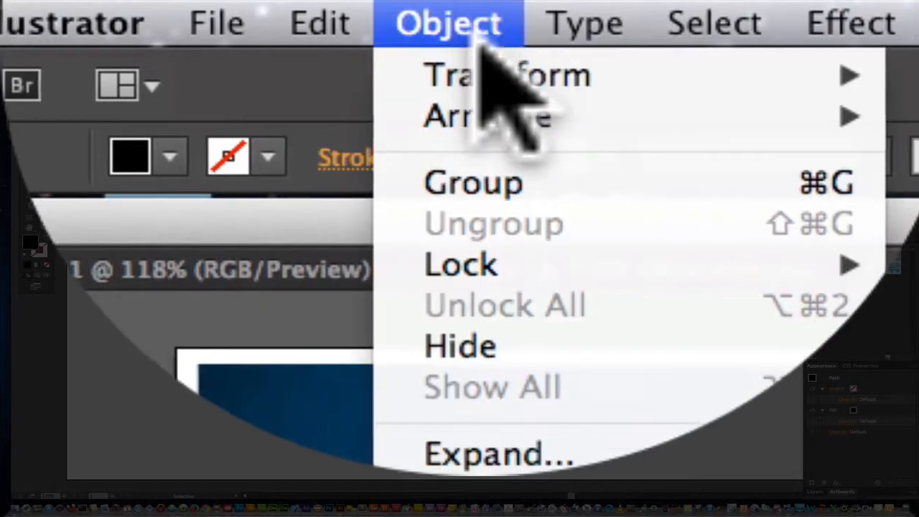
mouse_move(133, 22)
left_click(915, 116)
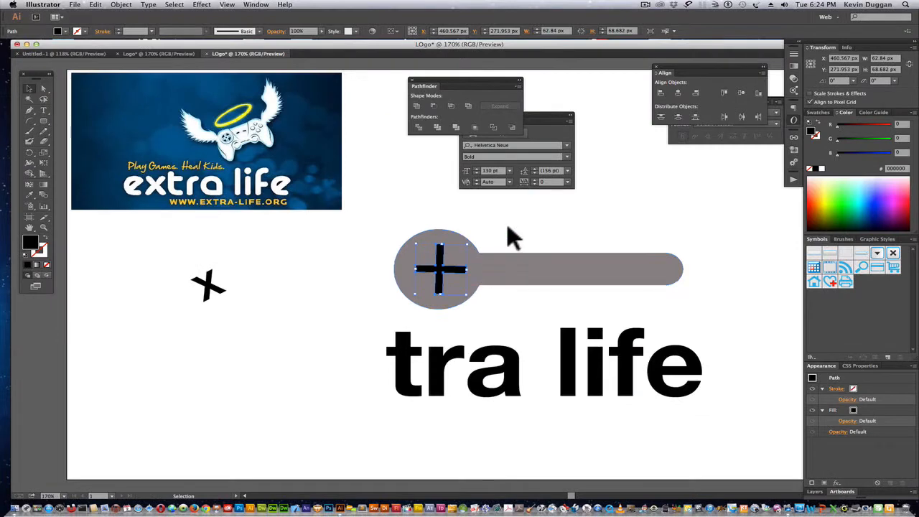
left_click(507, 227)
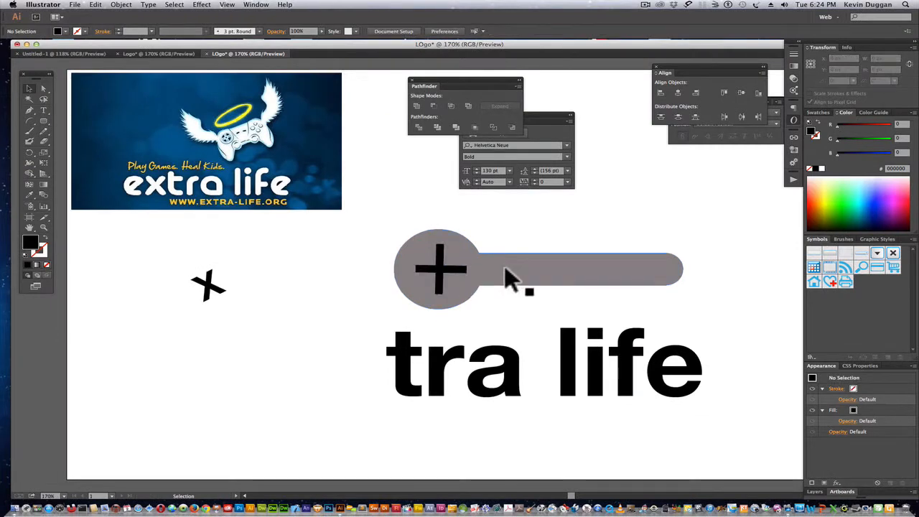
Scale the united grey shape down to about 298 × 92 px and centre its round end around the plus.
left_click(507, 278)
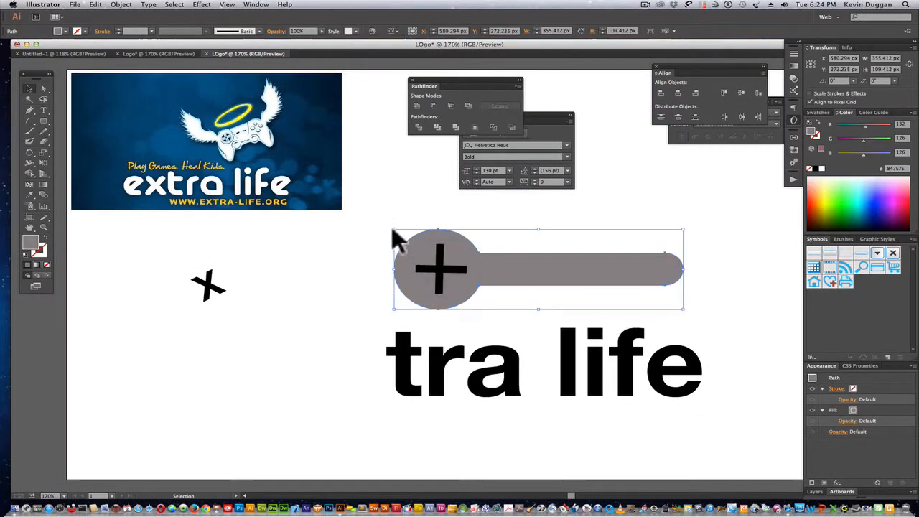
left_click_drag(395, 231, 413, 235)
left_click_drag(556, 273, 539, 270)
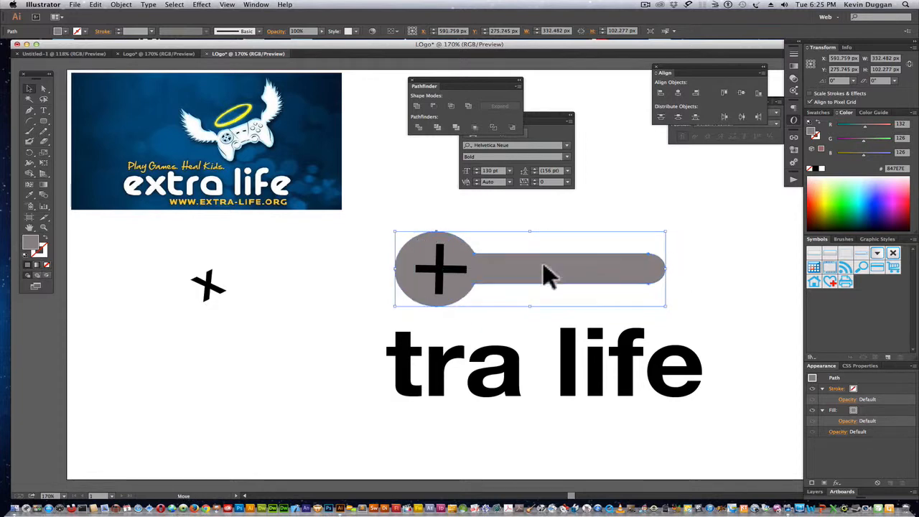
left_click_drag(670, 233, 658, 243)
left_click(558, 267, "shift")
left_click_drag(560, 266, 568, 262)
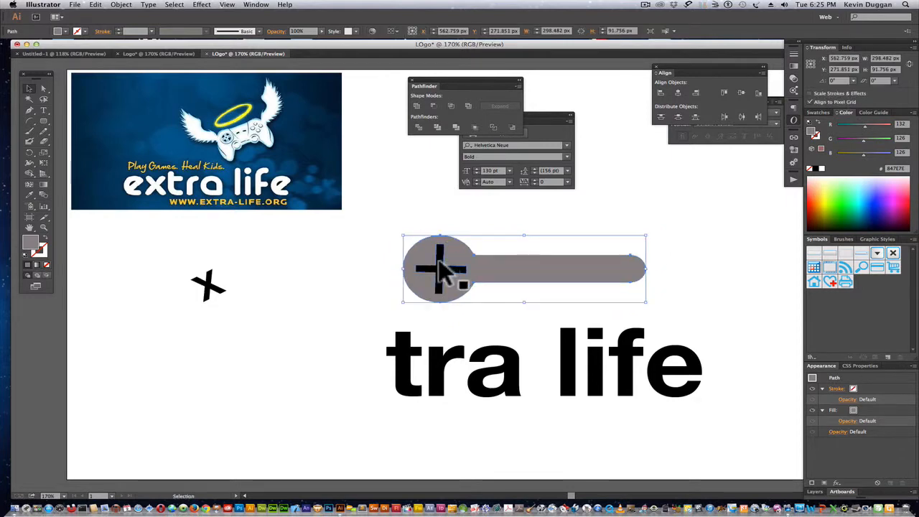
Draw black rectangles over the thin plus, a vertical one about 17 × 68 px and a horizontal one about 63 × 16 px.
left_click(440, 257)
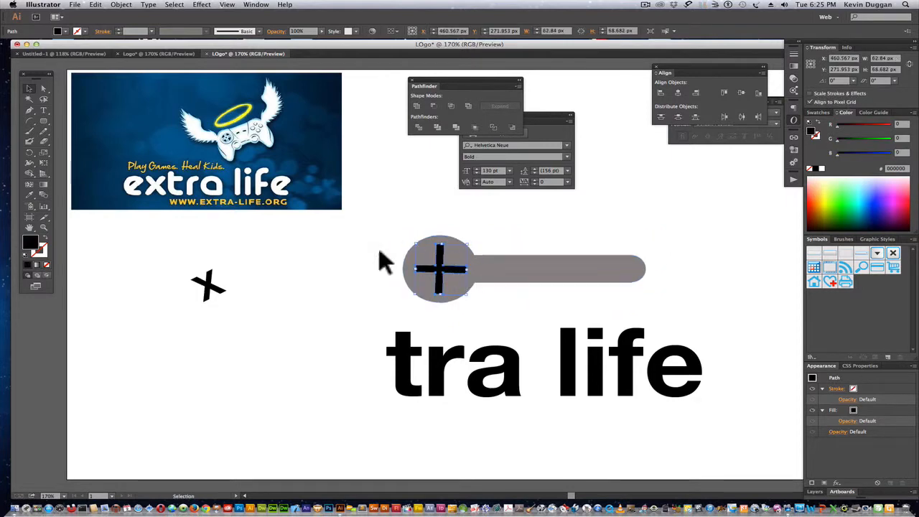
left_click(122, 263)
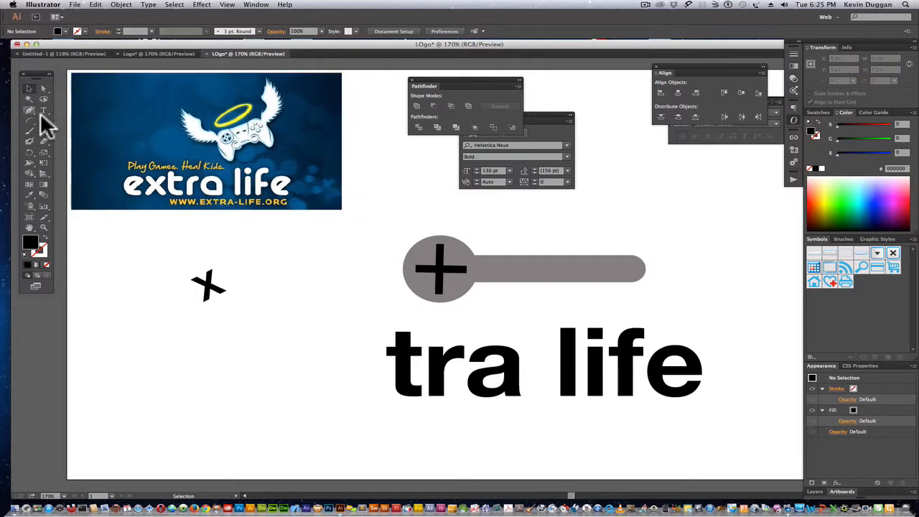
left_click_drag(41, 120, 70, 118)
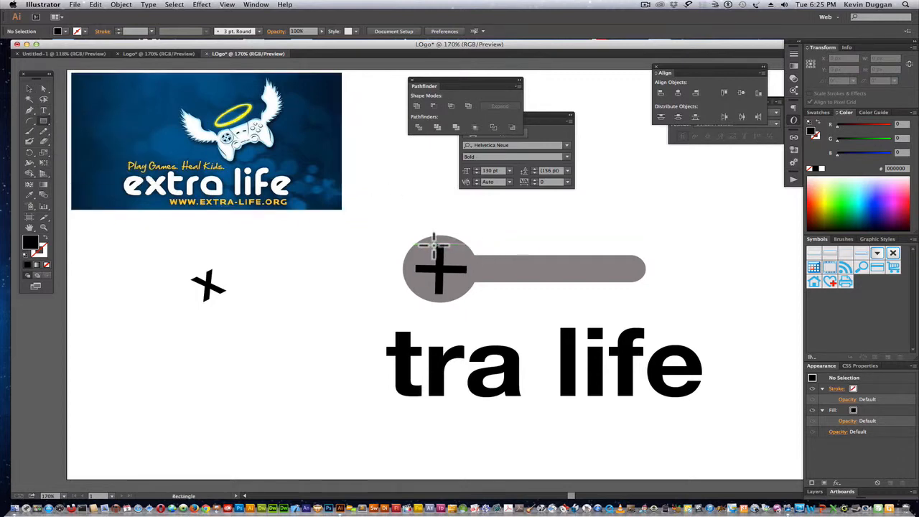
left_click_drag(433, 245, 447, 297)
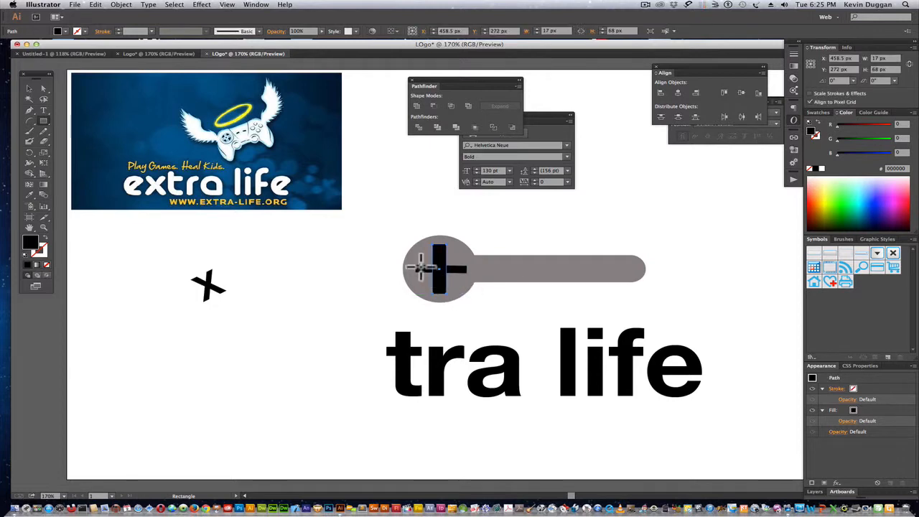
left_click_drag(416, 260, 467, 274)
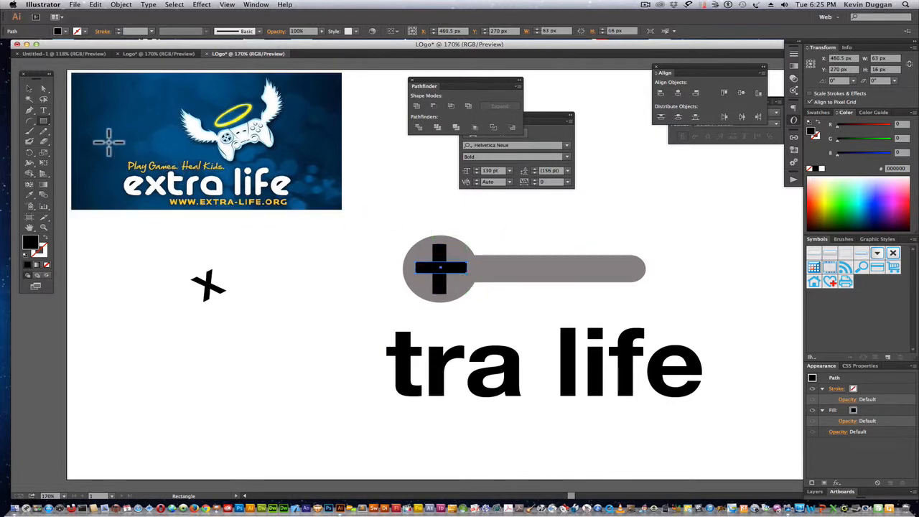
Nudge the horizontal rectangle left to centre it on the vertical one, and remove the old thin plus underneath.
left_click(36, 89)
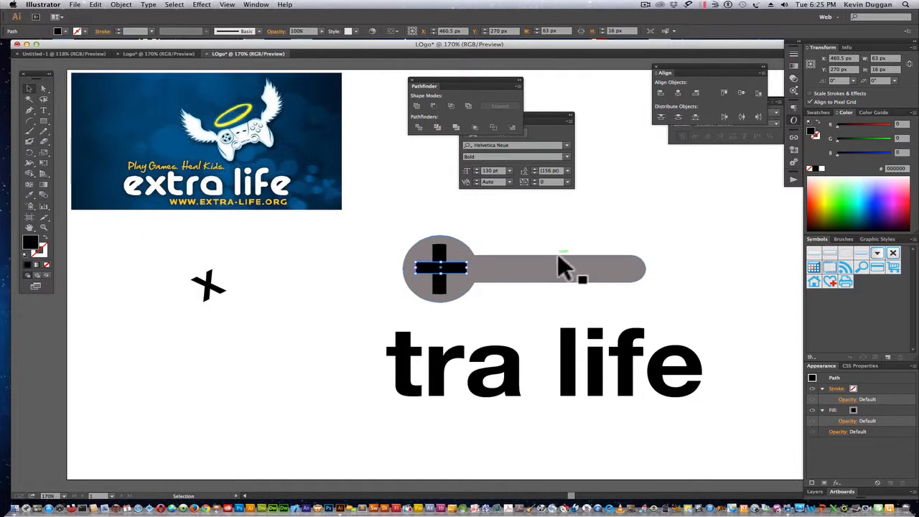
key("Left")
key("Left")
left_click(553, 241)
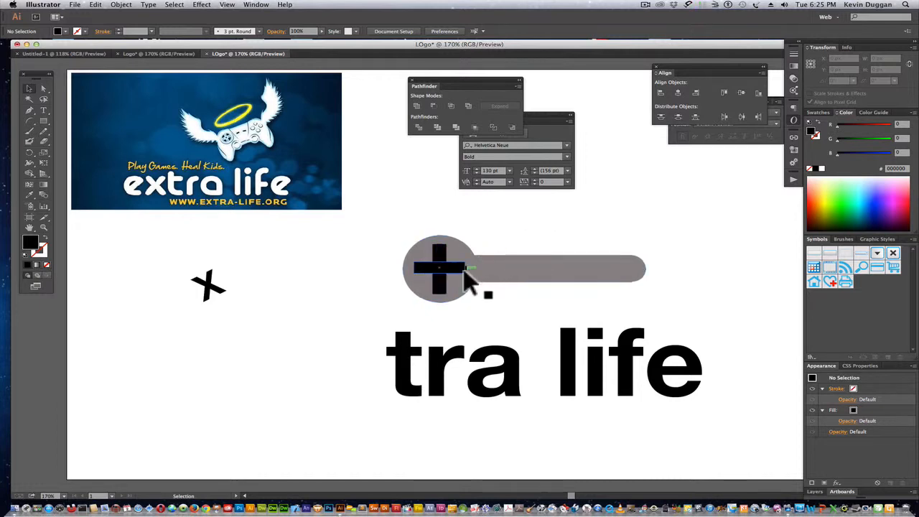
left_click(470, 273)
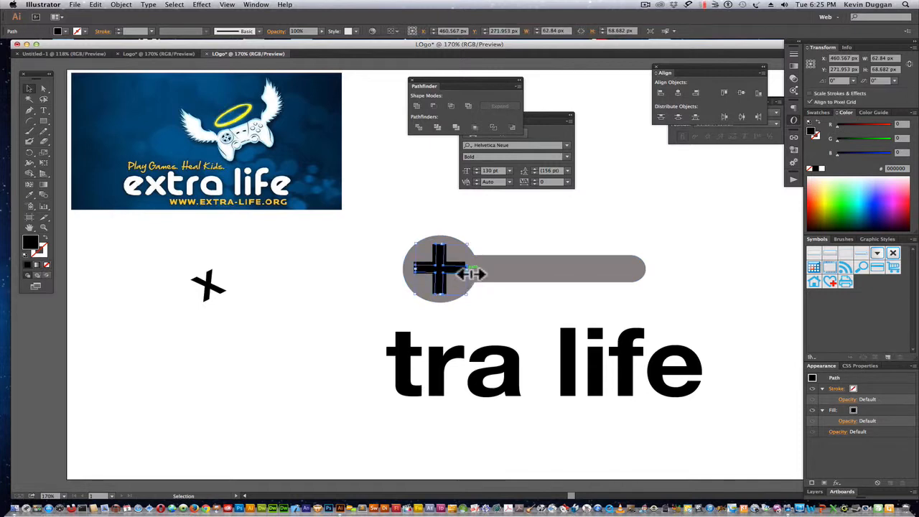
left_click(466, 271)
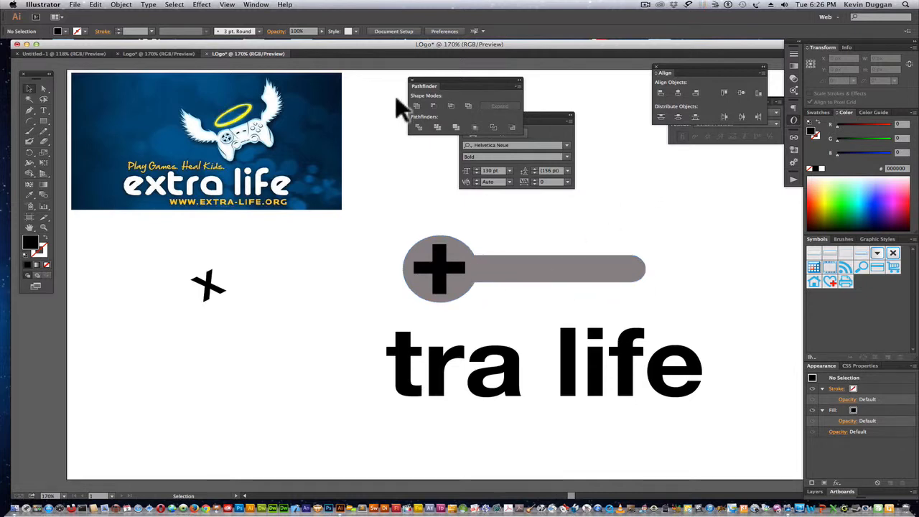
left_click(264, 7)
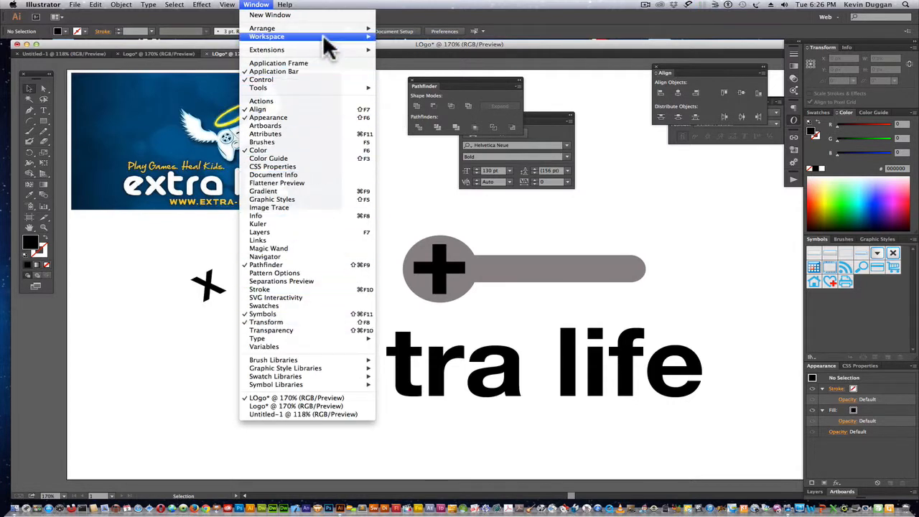
mouse_move(347, 38)
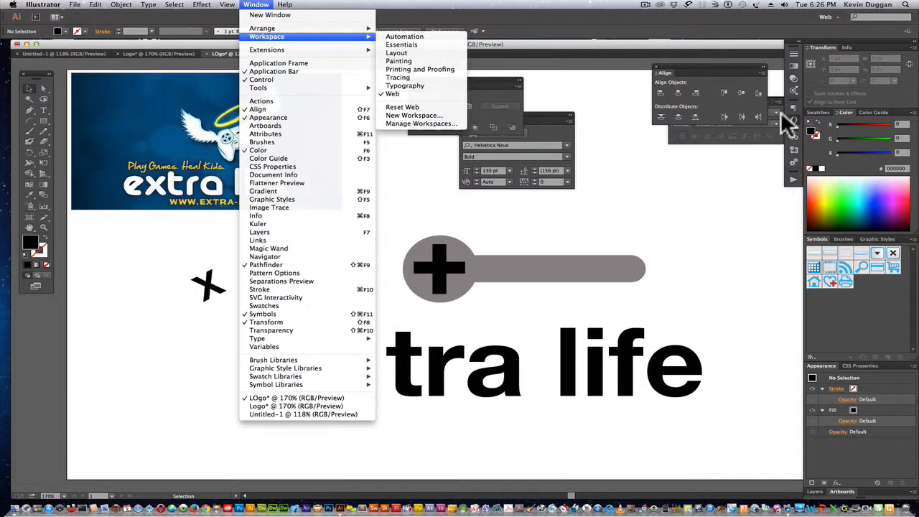
left_click(672, 213)
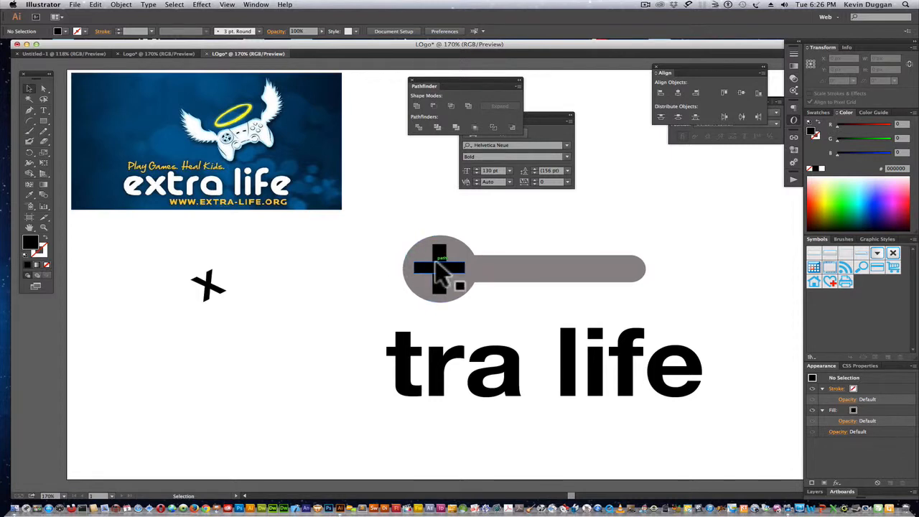
left_click(528, 283)
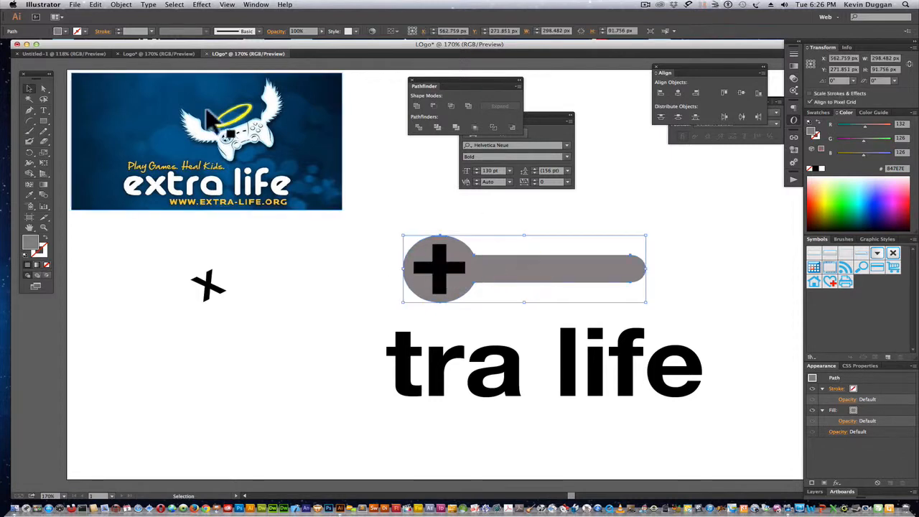
left_click(255, 6)
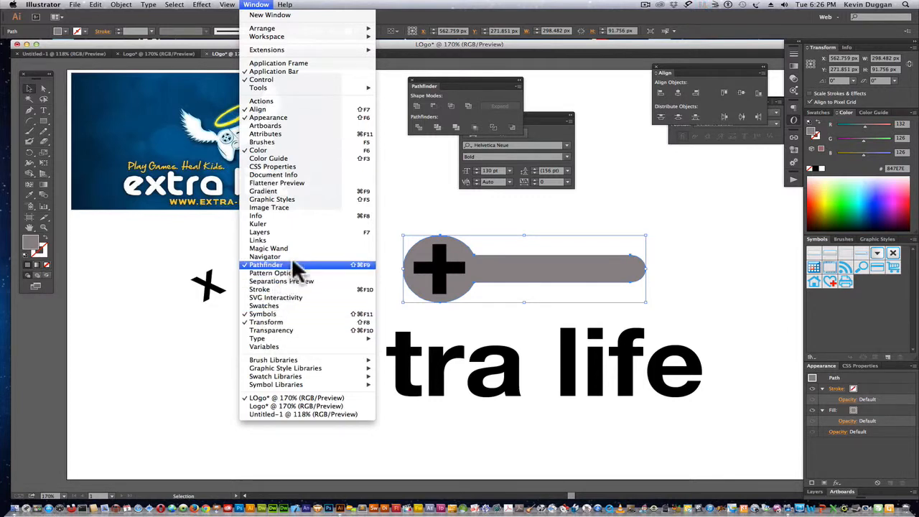
left_click(392, 85)
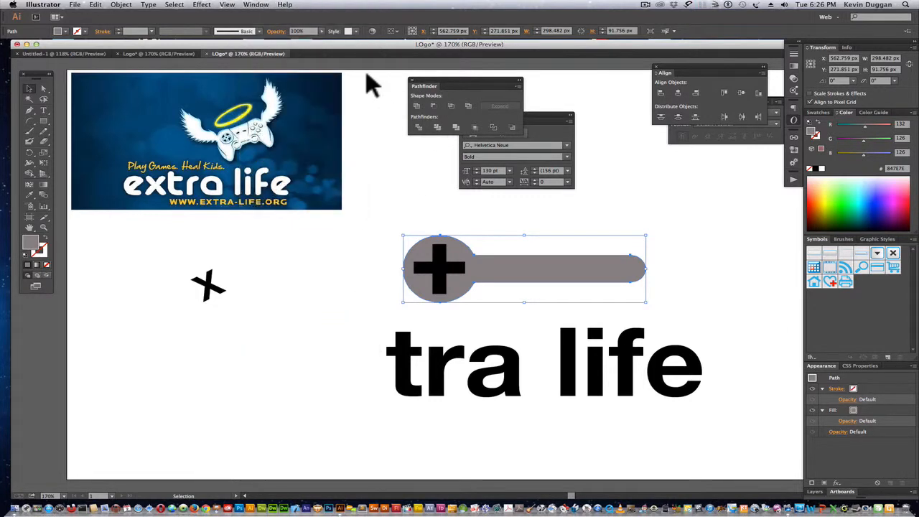
left_click(262, 7)
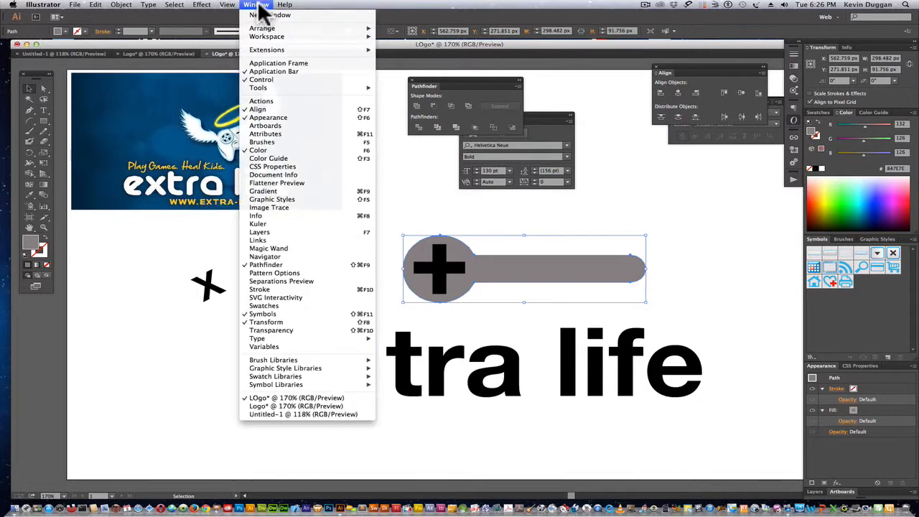
left_click(263, 8)
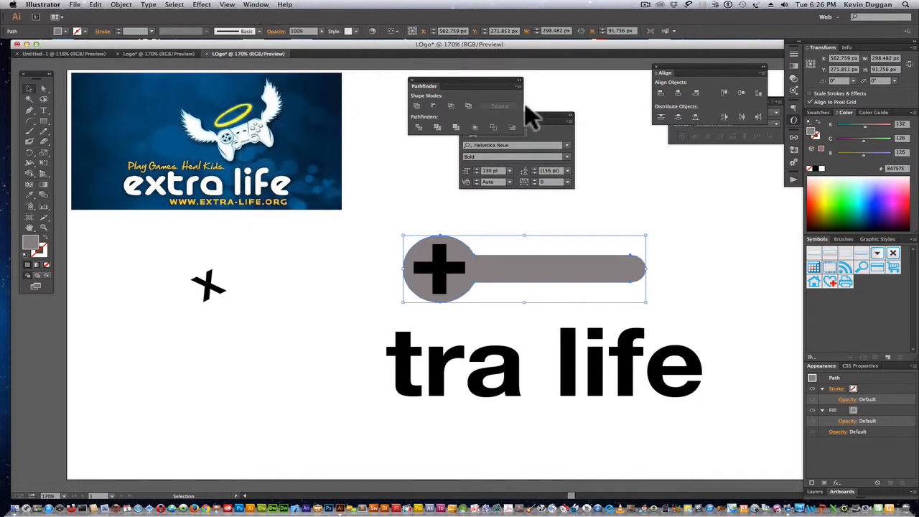
Add two lines of 36 pt bold sample text, "Thid eo sll ook" and "tyyy iiiikm ppp[", below the slanted x.
left_click_drag(539, 114, 557, 95)
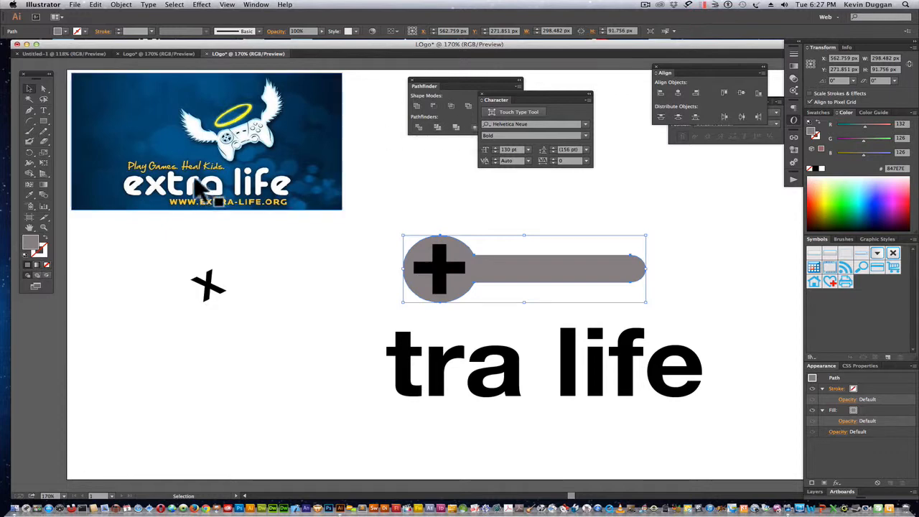
left_click(43, 109)
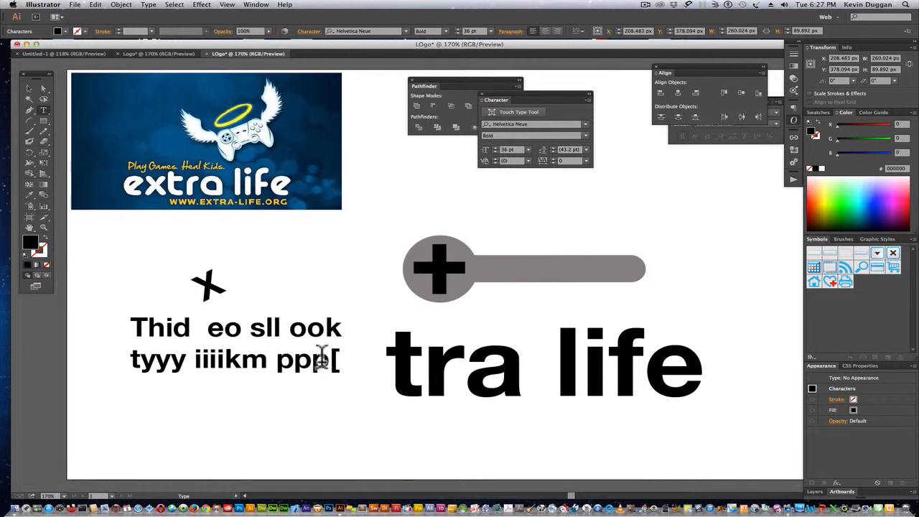
left_click(28, 96)
left_click(29, 89)
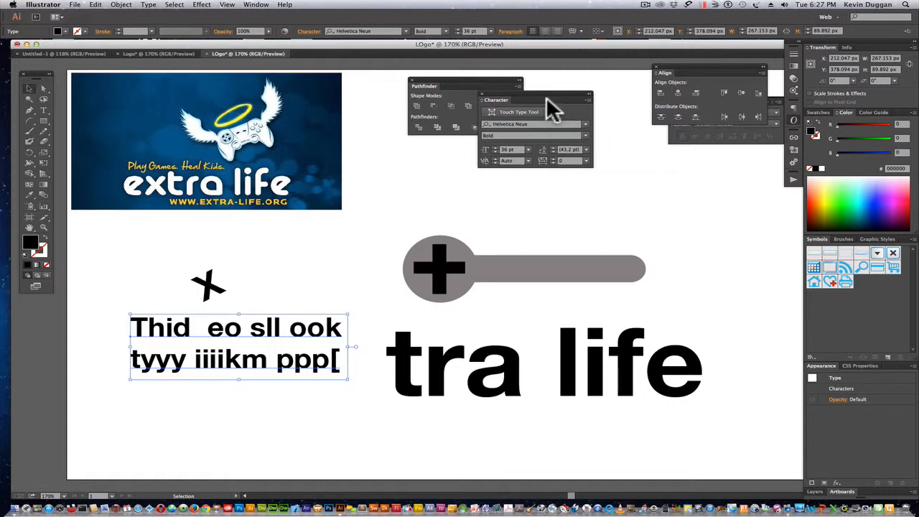
Try 14 pt leading on the two-line sample text and settle on 48 pt, with the Character settings moved clear of Pathfinder.
left_click_drag(548, 96, 453, 147)
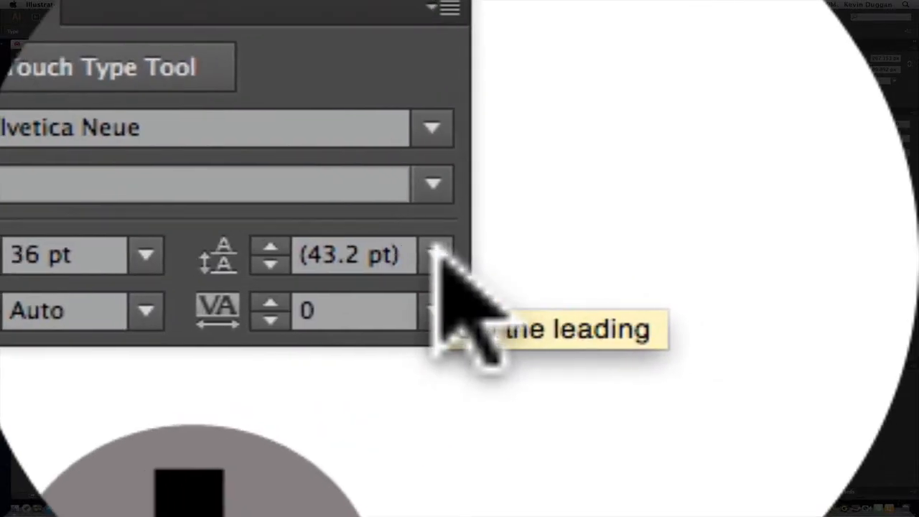
left_click(529, 246)
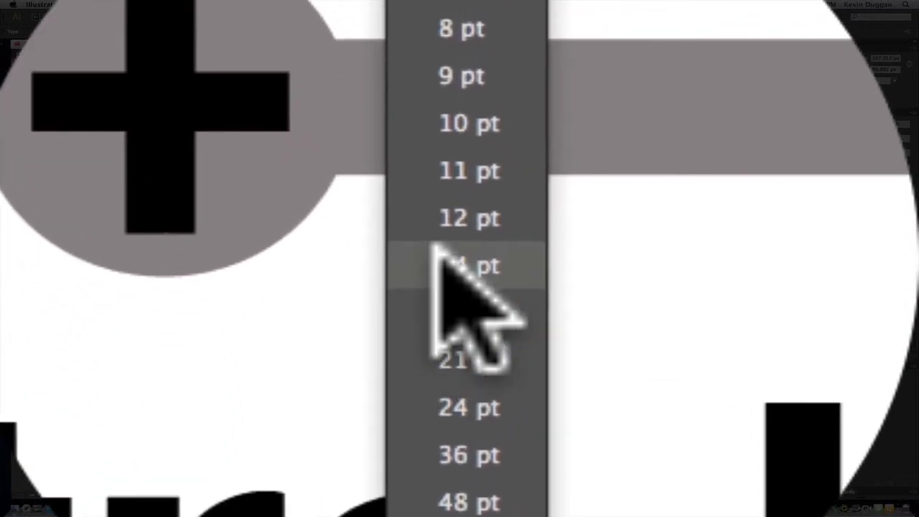
left_click(467, 325)
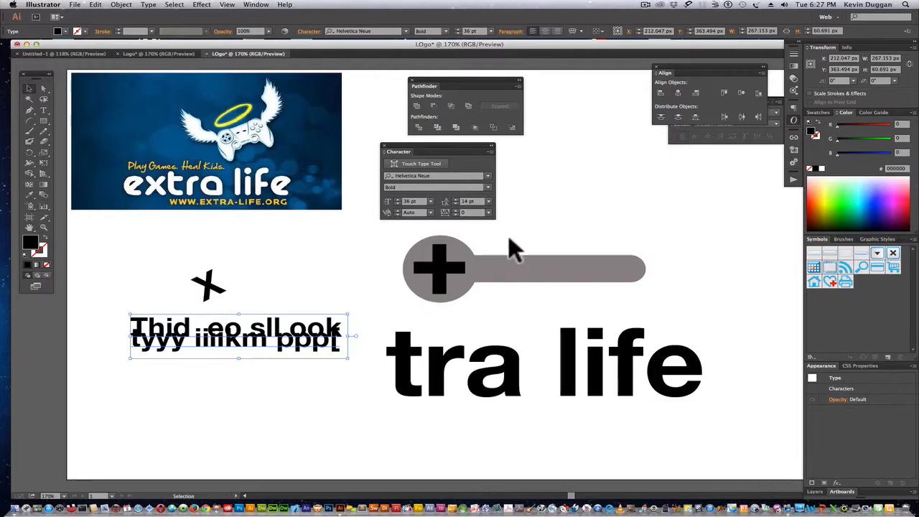
left_click(489, 201)
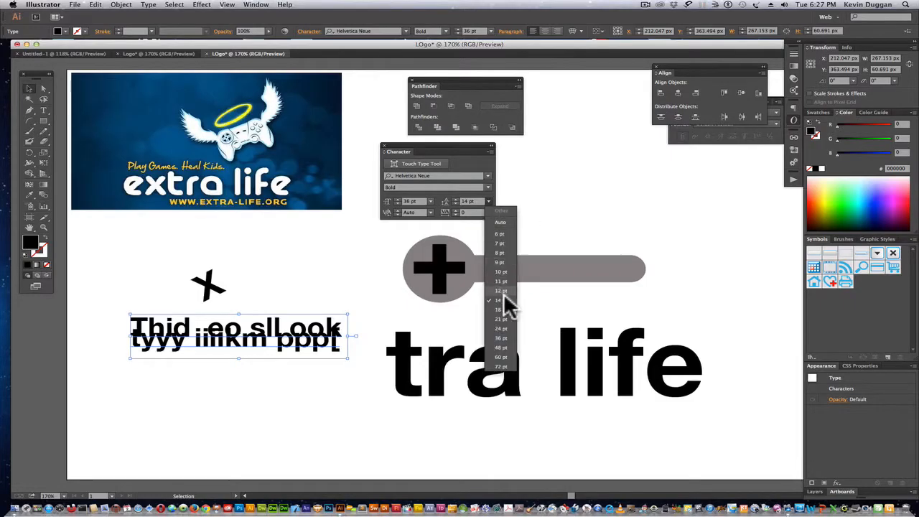
left_click(502, 348)
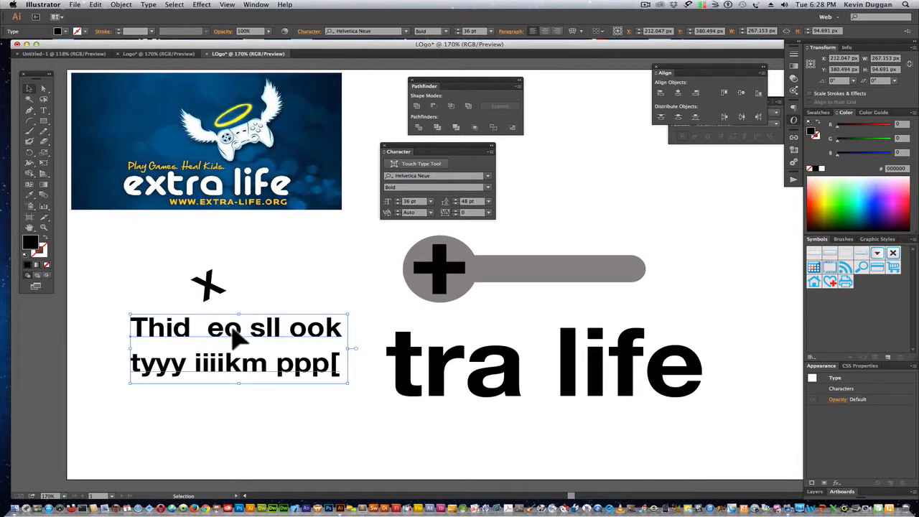
Try tracking values of -50 and -100 on the word "Thid" in the sample text, and settle on 200.
left_click(43, 110)
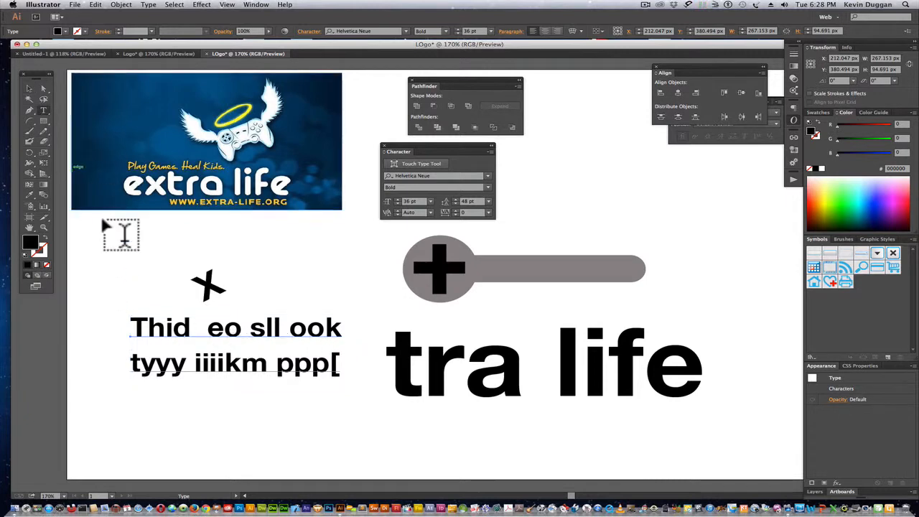
left_click_drag(191, 327, 129, 326)
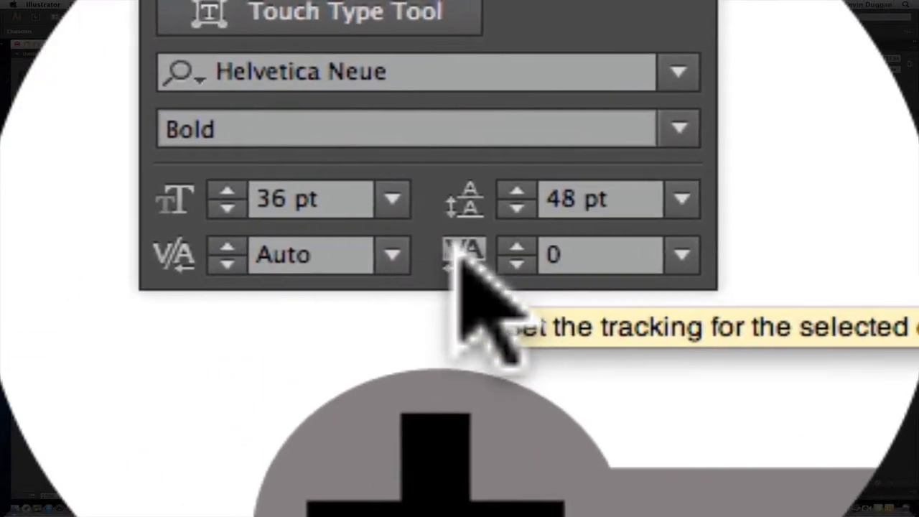
left_click(681, 255)
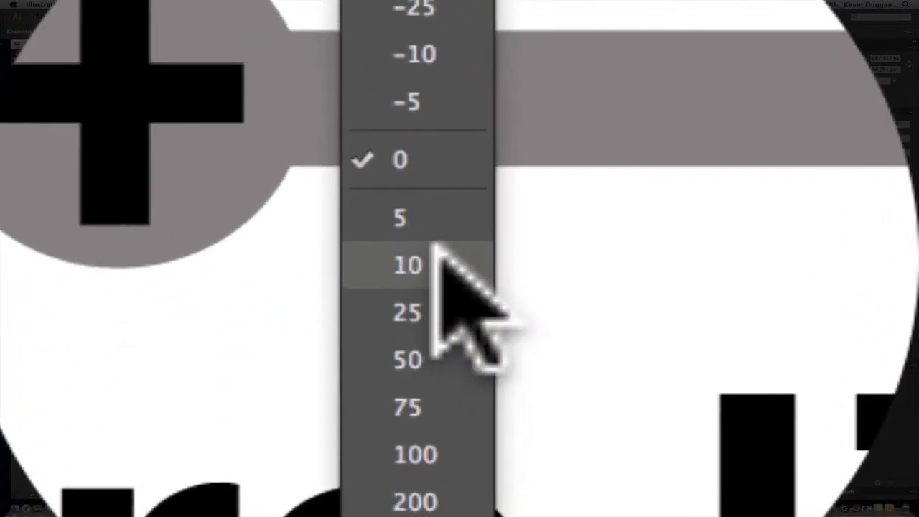
left_click(504, 238)
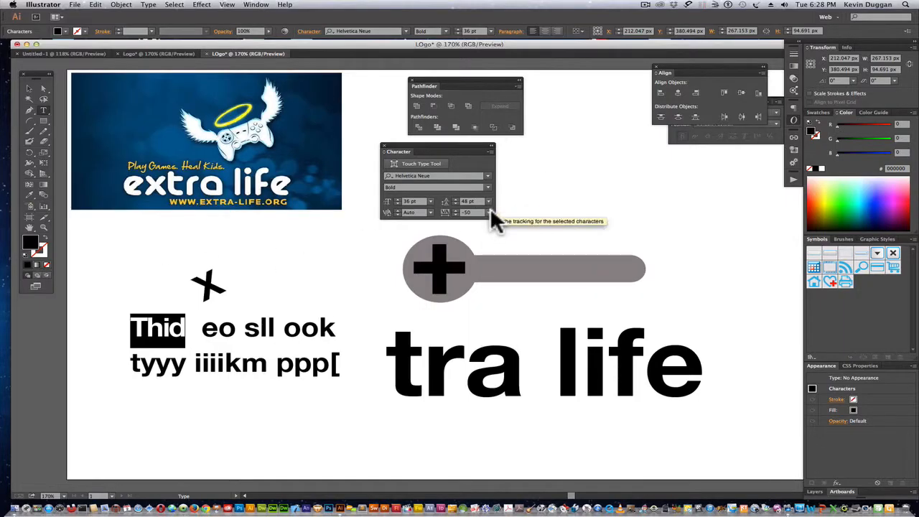
left_click(490, 213)
left_click(503, 224)
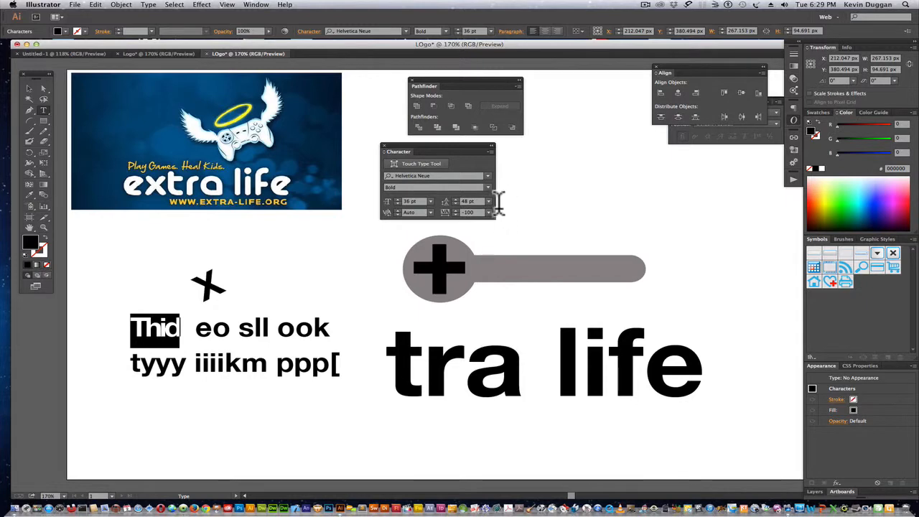
left_click(489, 212)
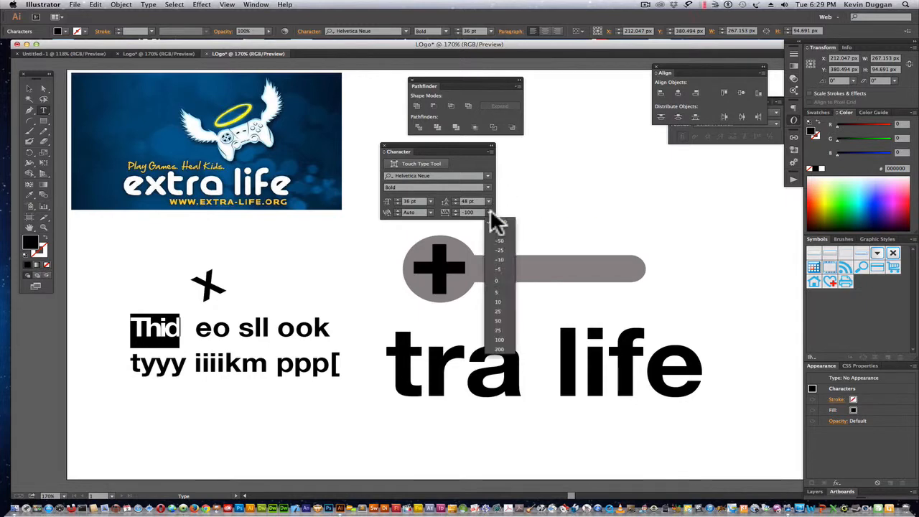
left_click(504, 348)
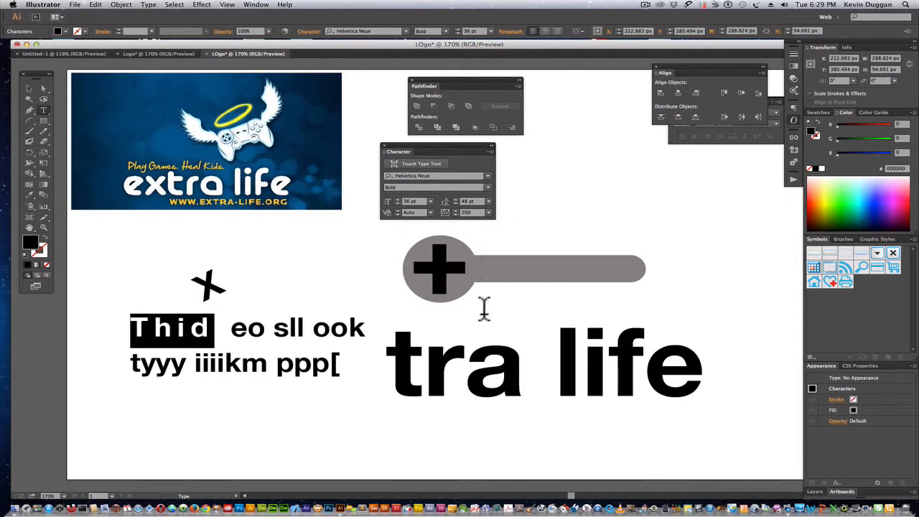
left_click(489, 202)
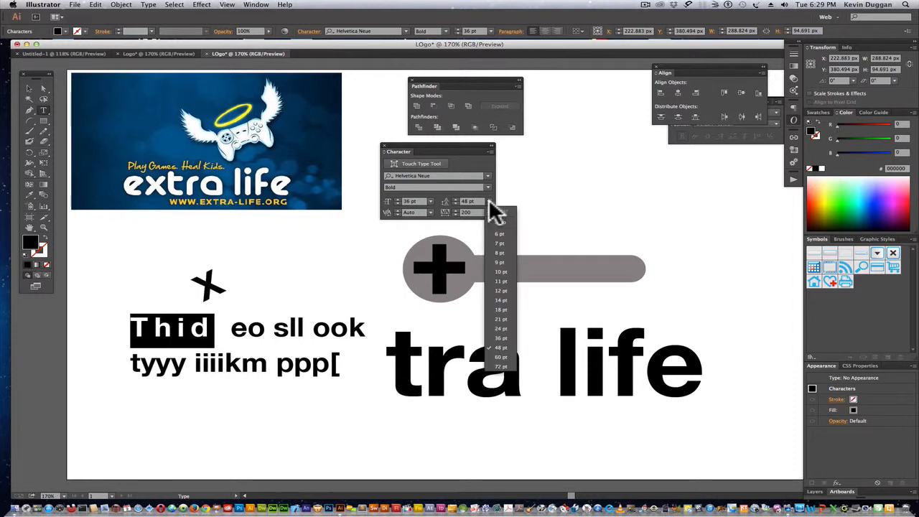
left_click(488, 200)
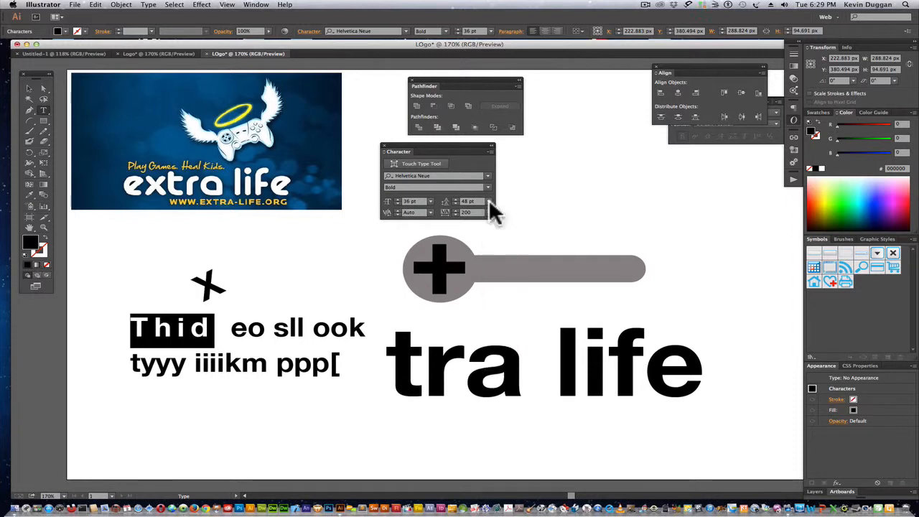
left_click(490, 214)
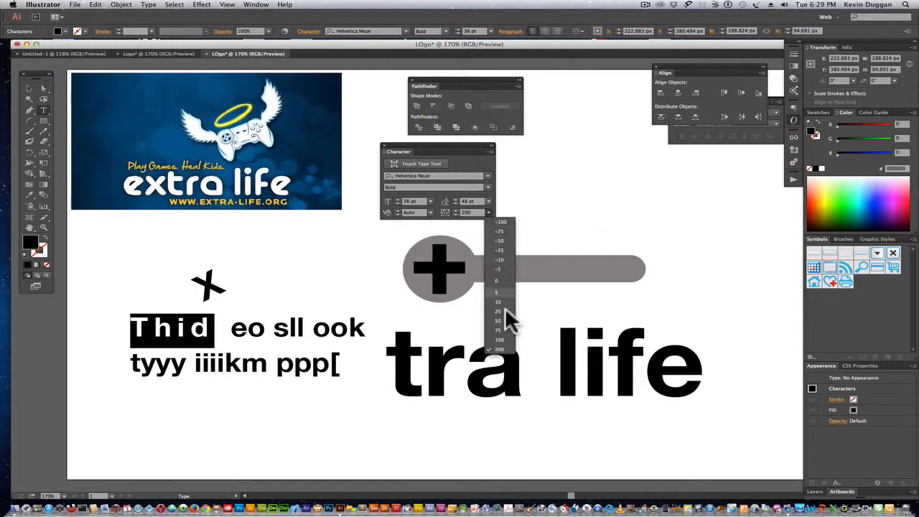
left_click(618, 190)
left_click(614, 186)
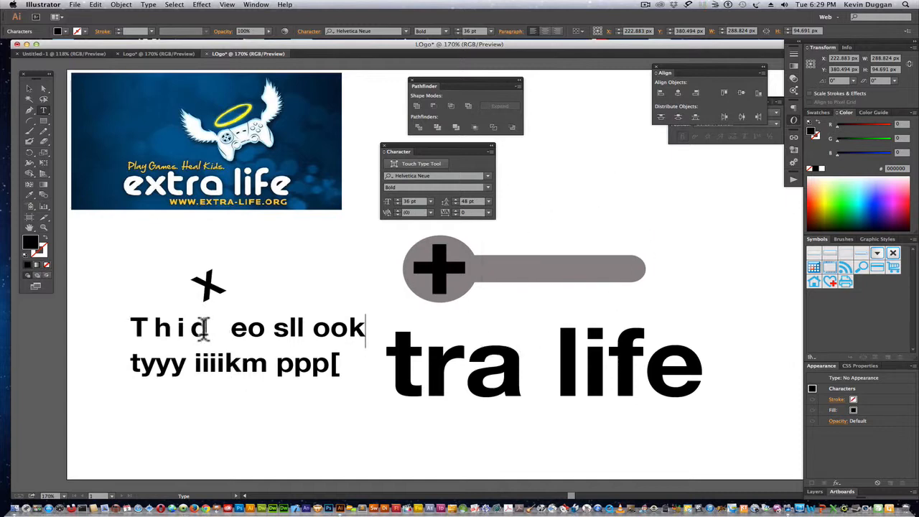
left_click_drag(206, 327, 128, 327)
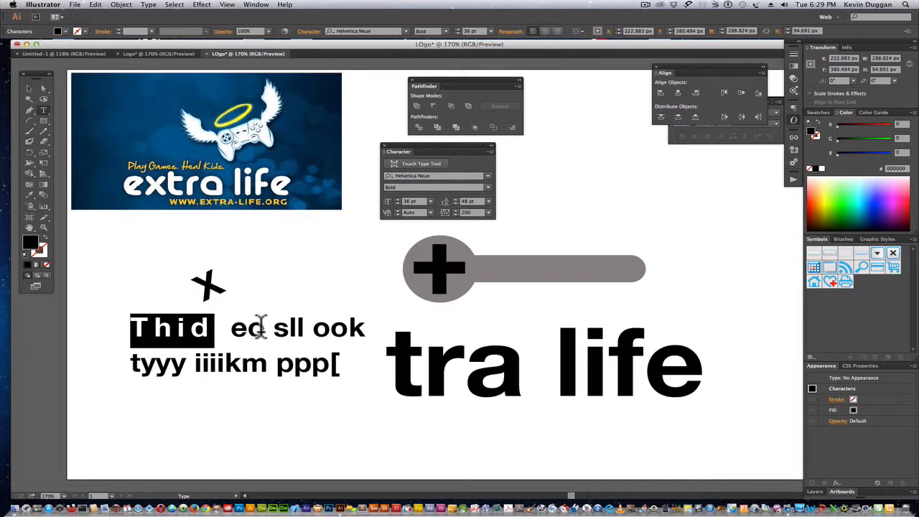
left_click_drag(260, 327, 229, 328)
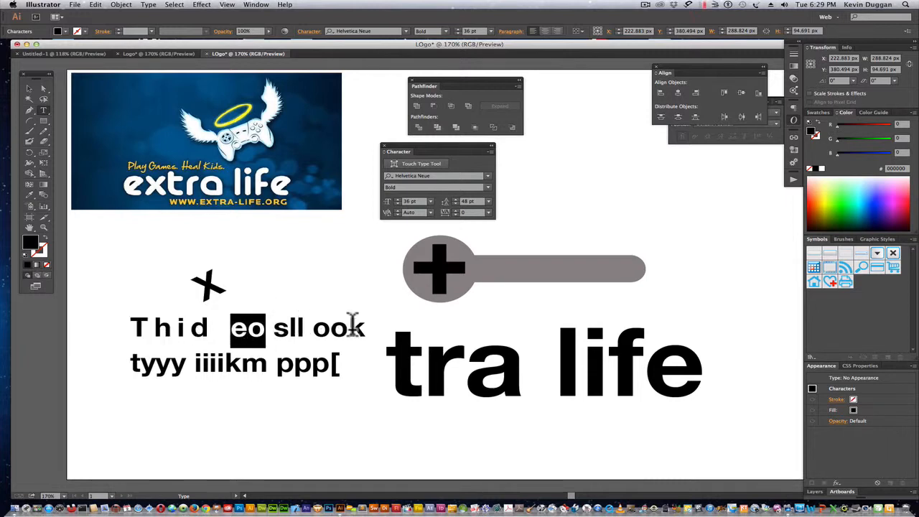
left_click_drag(363, 327, 320, 328)
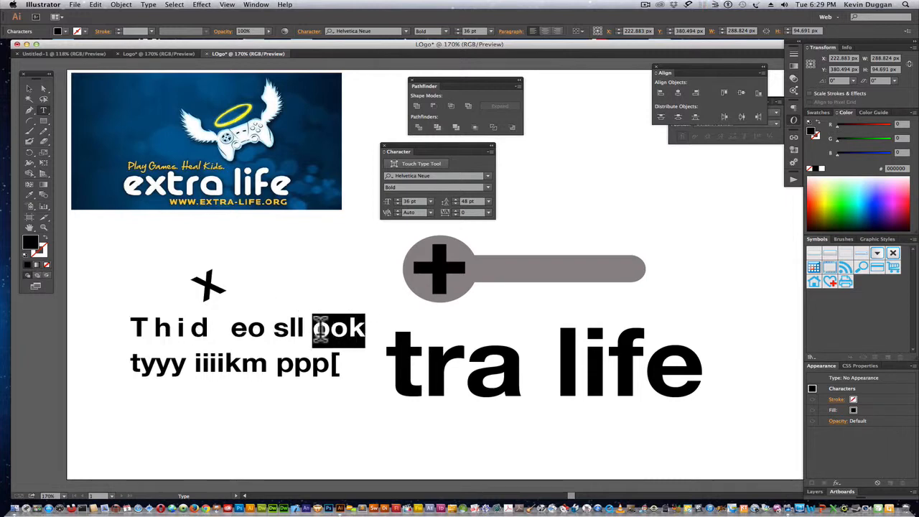
Try -25 tracking on "tra" in the large "tra life" text and tighten it to -100.
left_click(515, 370)
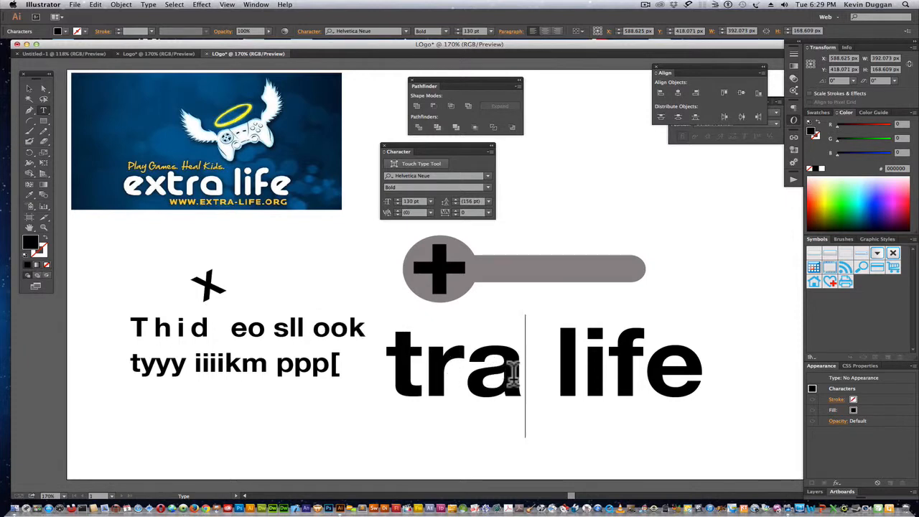
left_click_drag(514, 371, 402, 381)
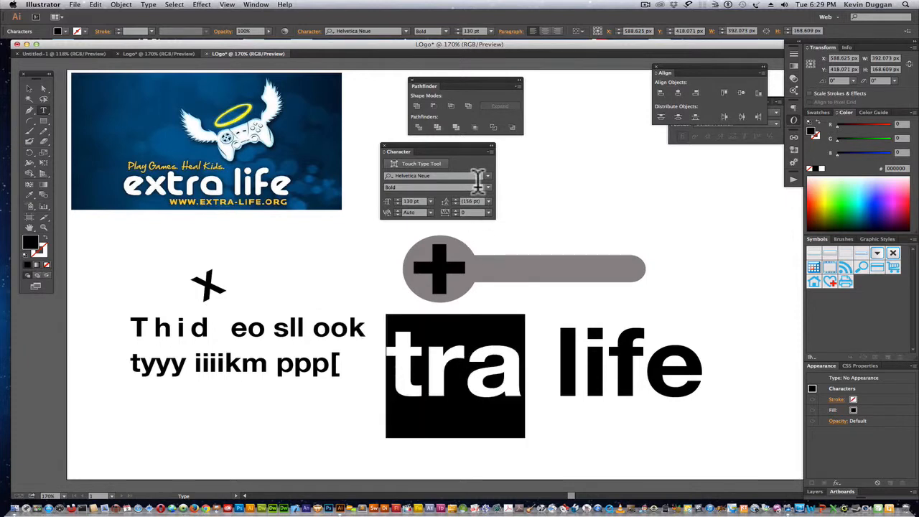
left_click(489, 214)
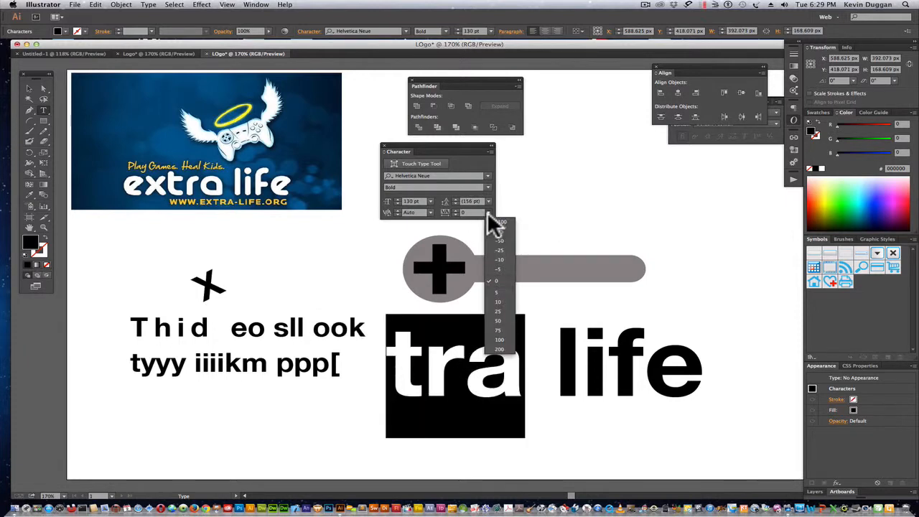
left_click(500, 251)
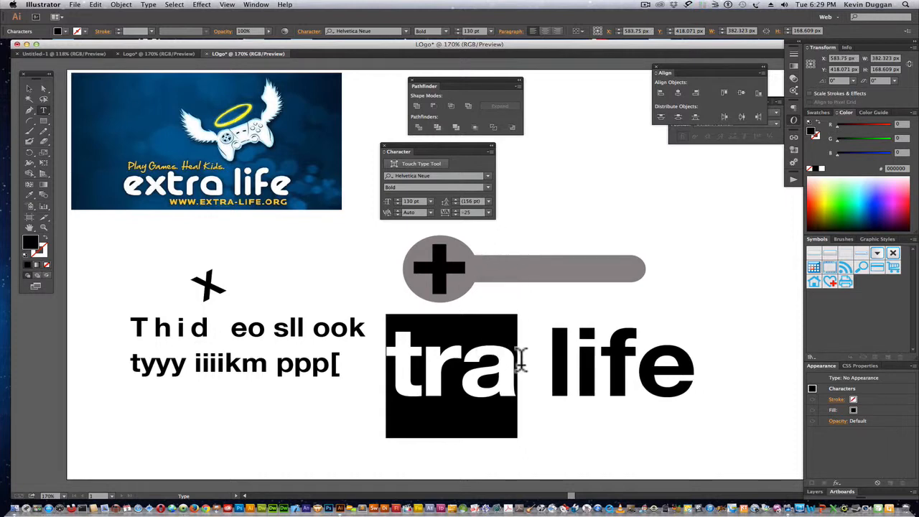
left_click(489, 212)
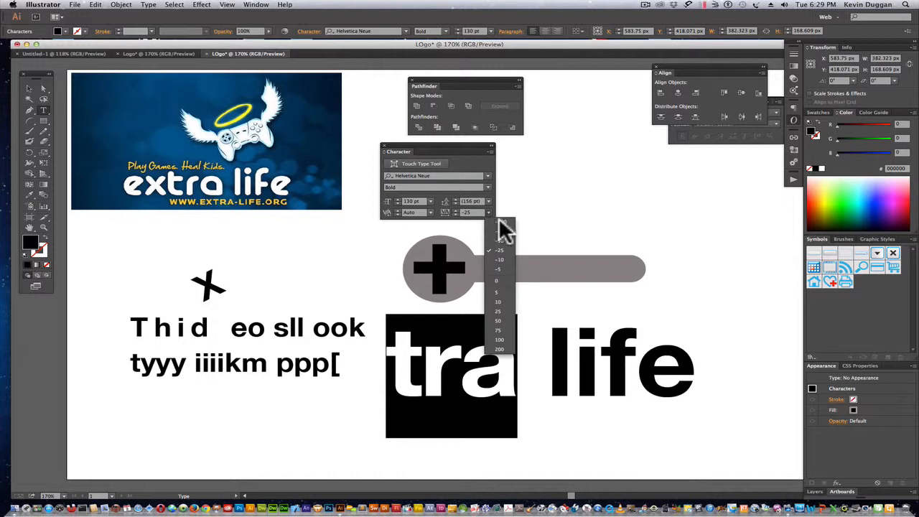
left_click(502, 222)
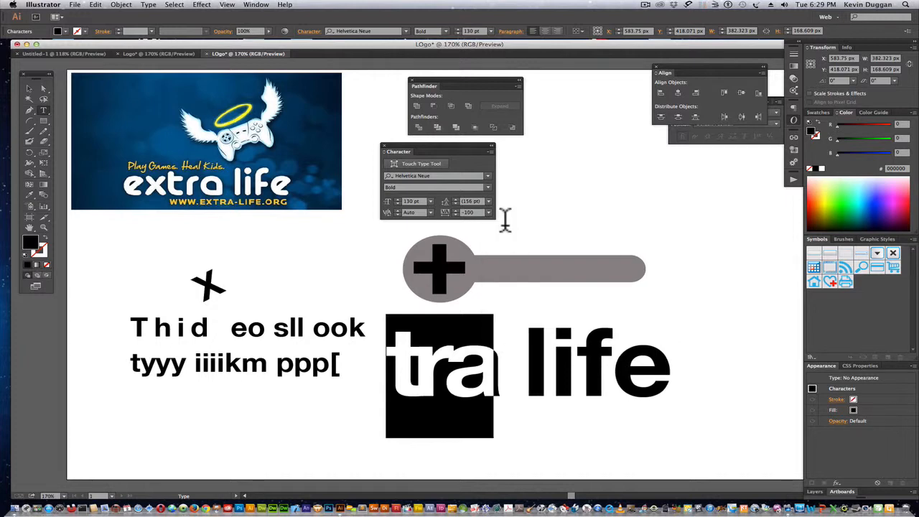
left_click(504, 363)
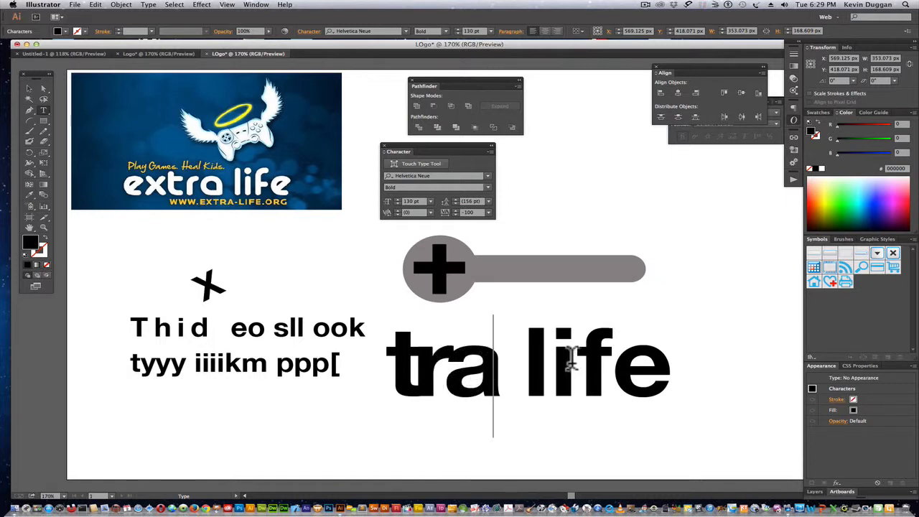
left_click(612, 359)
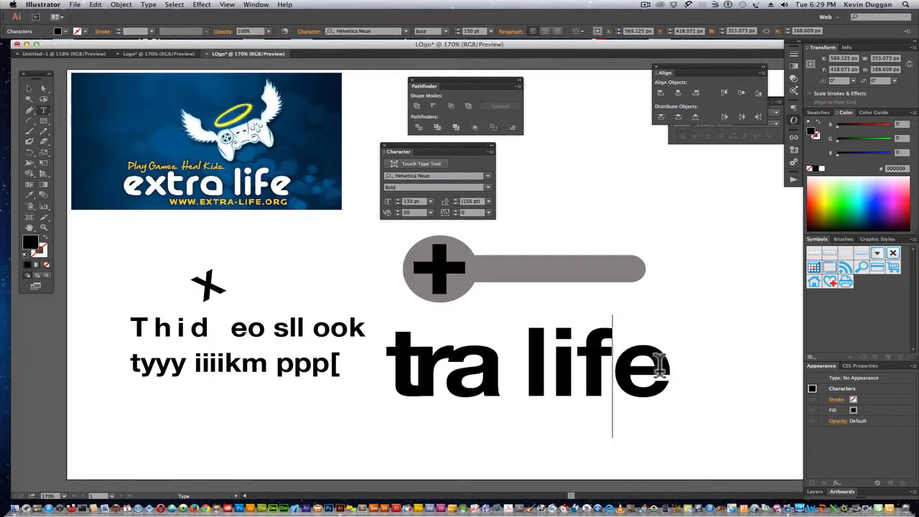
Set the tracking of "life" in the large text to 200 and nudge the whole text object slightly.
left_click_drag(660, 367, 527, 373)
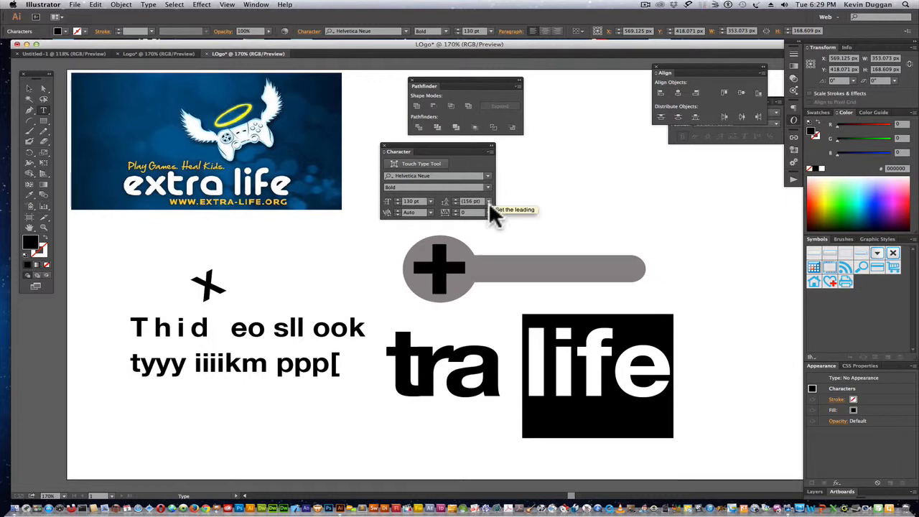
left_click(489, 211)
left_click(502, 349)
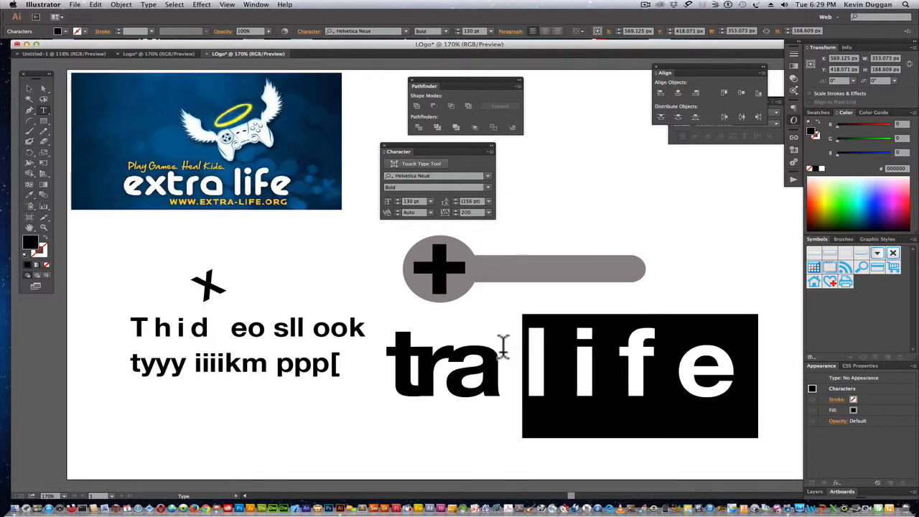
left_click(553, 202)
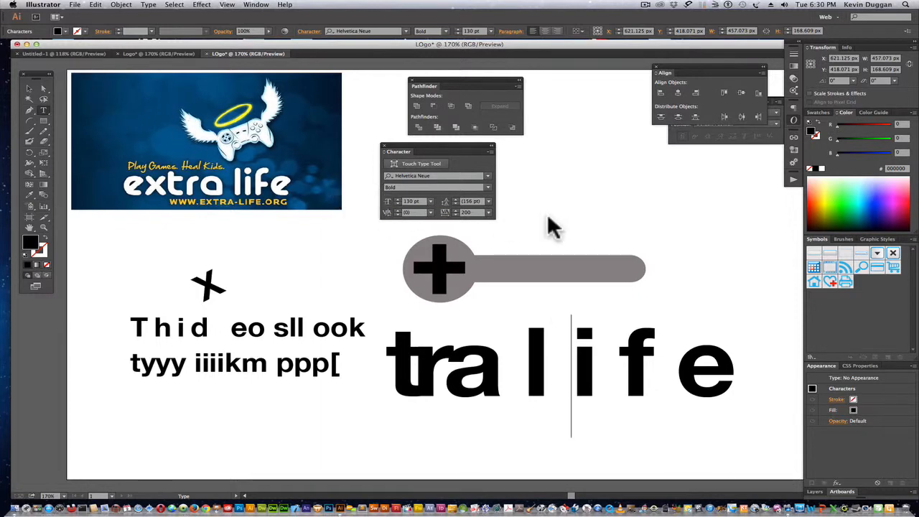
left_click(30, 89)
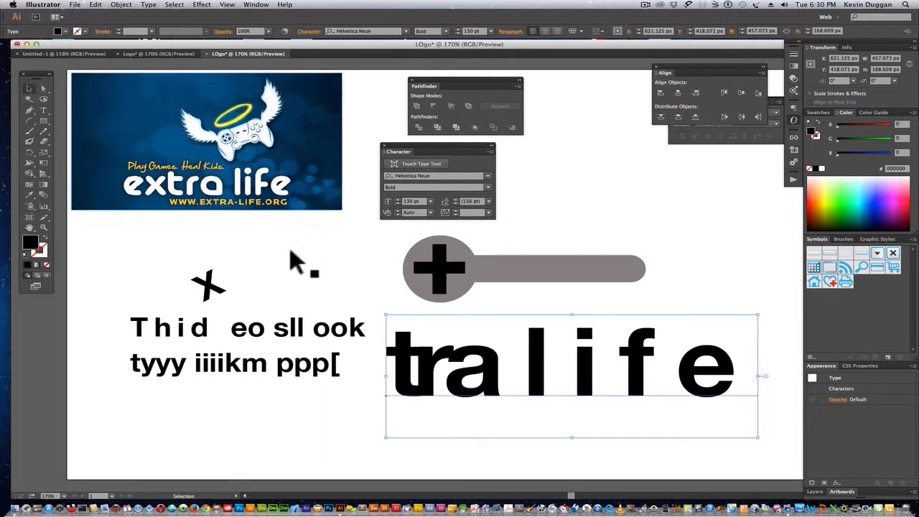
left_click_drag(536, 343, 538, 348)
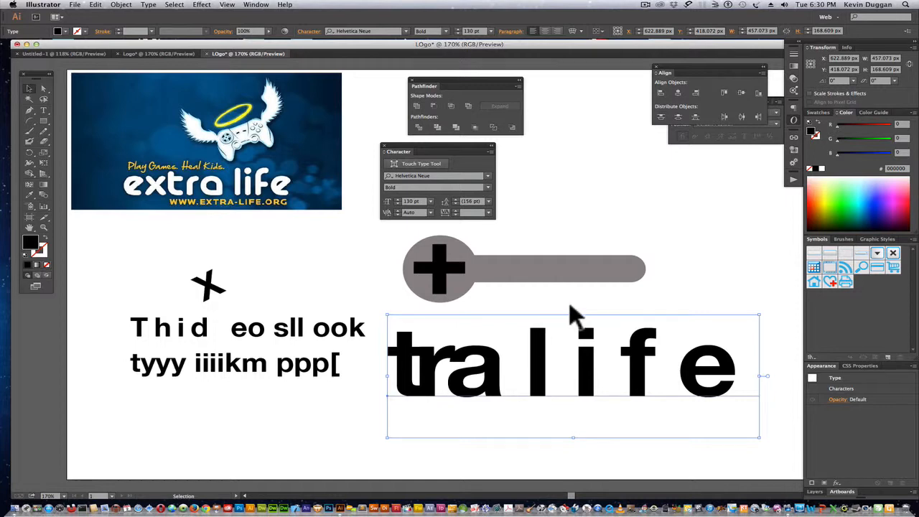
Replace the "l" of "life" with "R" and shift the wide text object so it fits on the artboard.
left_click(43, 110)
left_click_drag(578, 387, 515, 386)
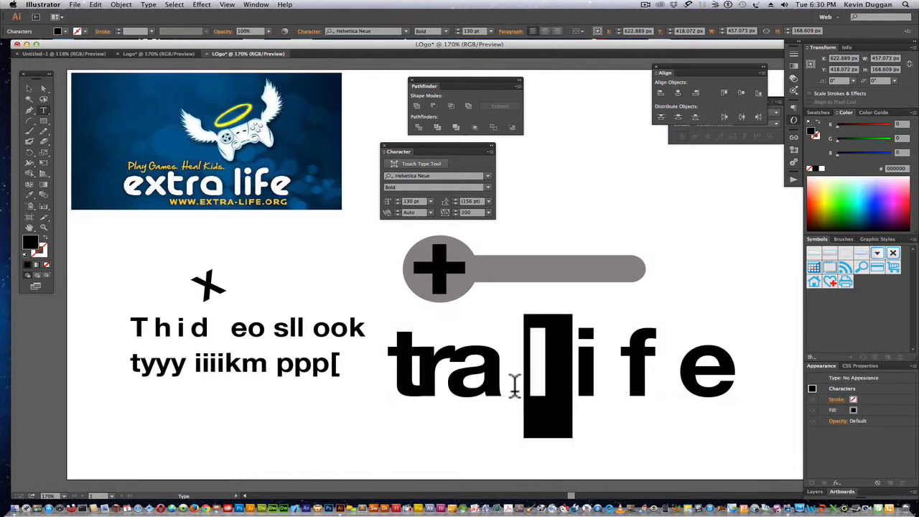
type("R")
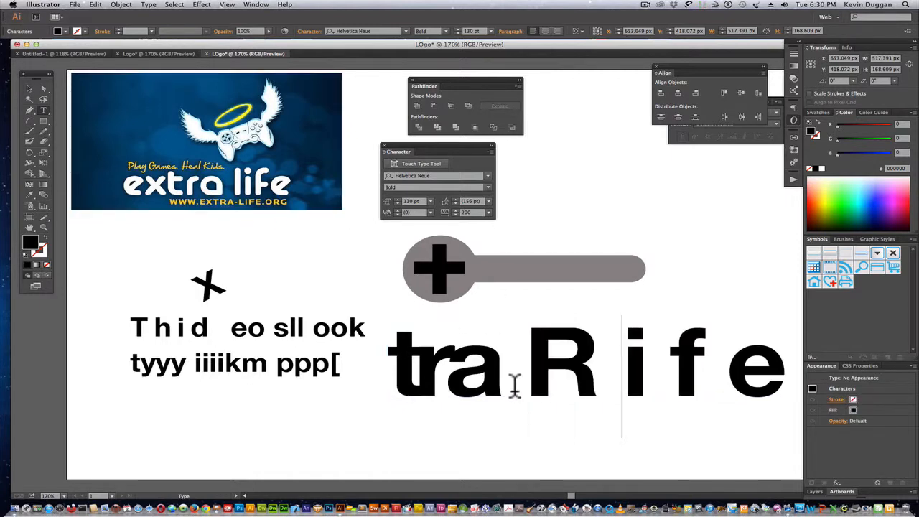
left_click(30, 89)
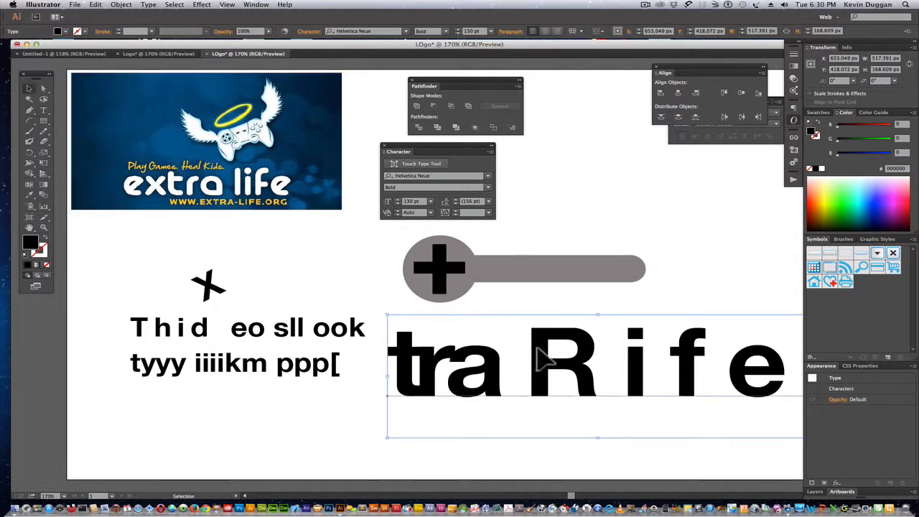
left_click_drag(544, 359, 529, 363)
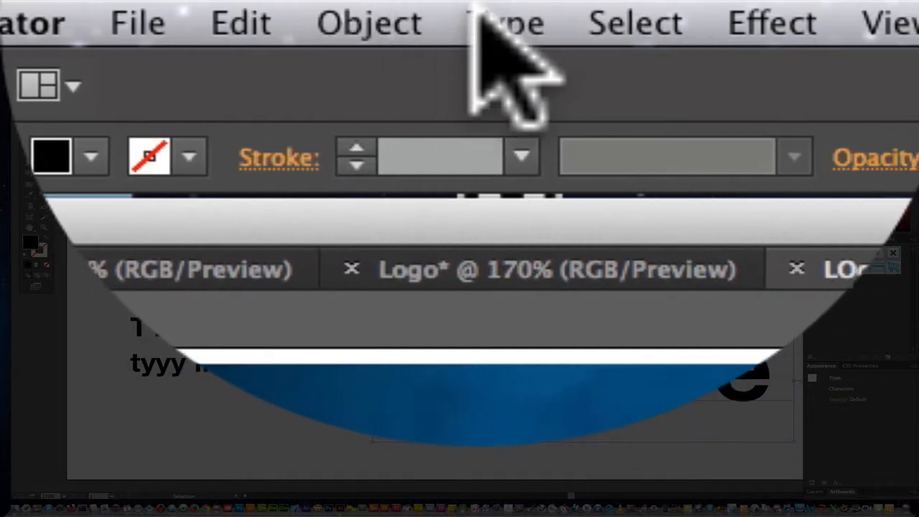
Convert the large "tra Rife" text to outlines and deselect it.
left_click(147, 5)
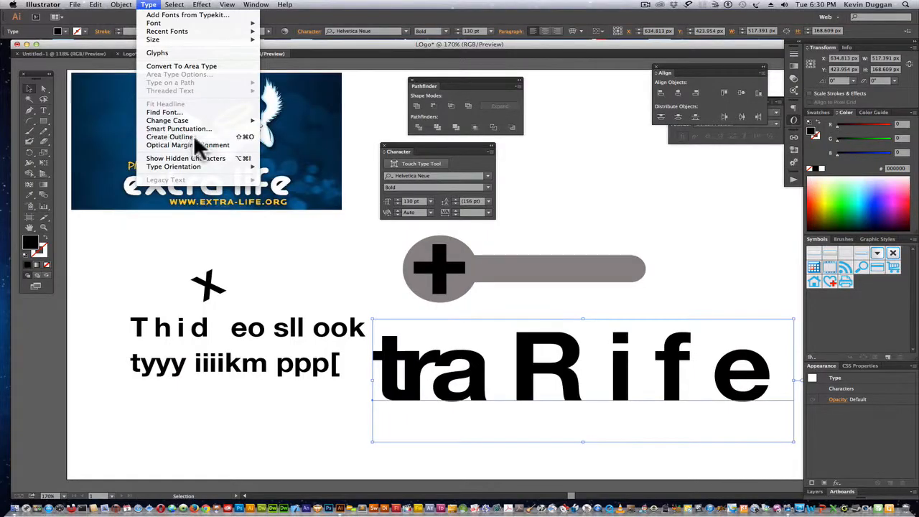
left_click(194, 138)
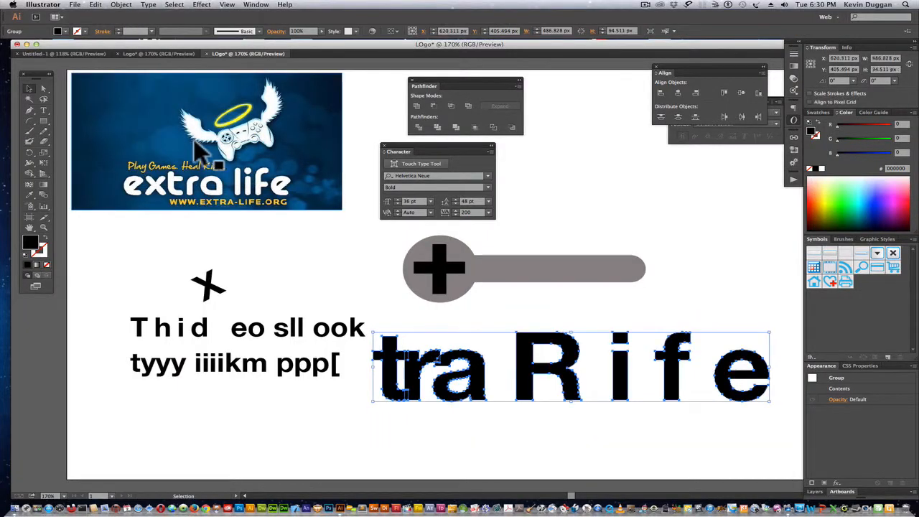
left_click(601, 318)
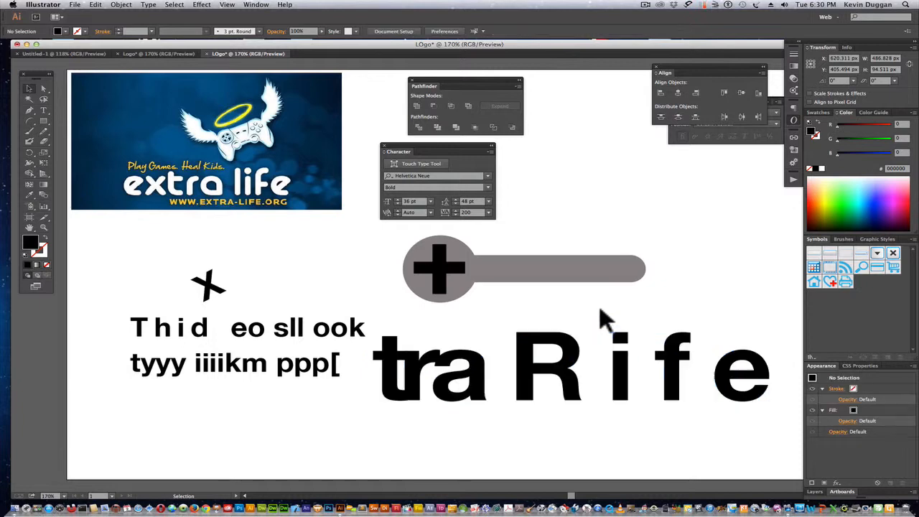
Ungroup the outlined "tra Rife" lettering into separate letter shapes.
left_click(628, 374)
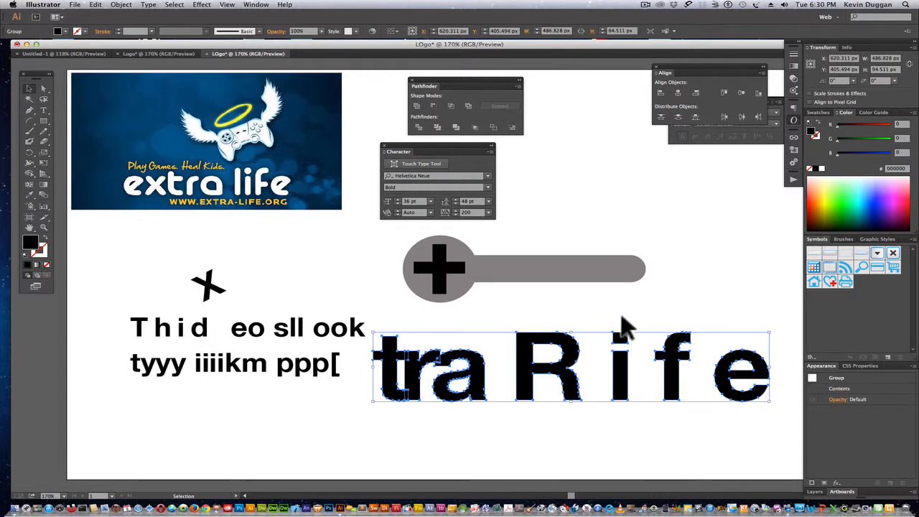
left_click(625, 326)
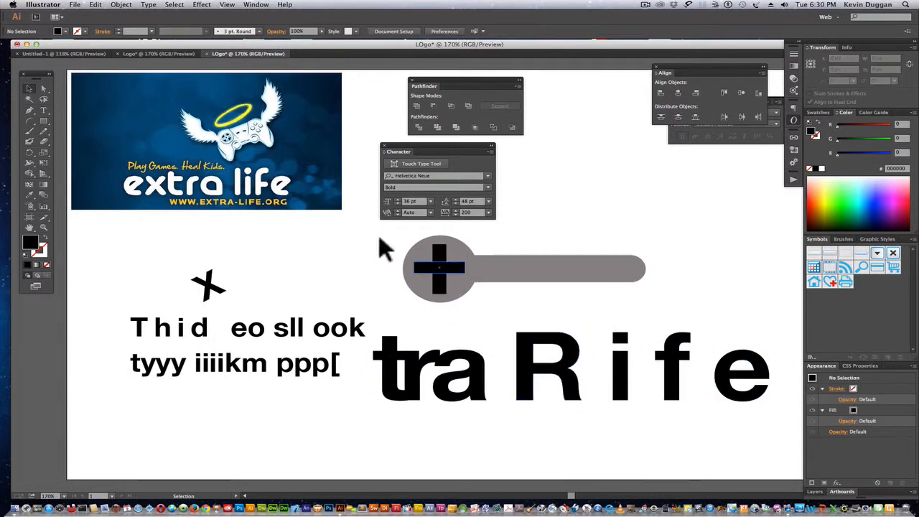
left_click(533, 386)
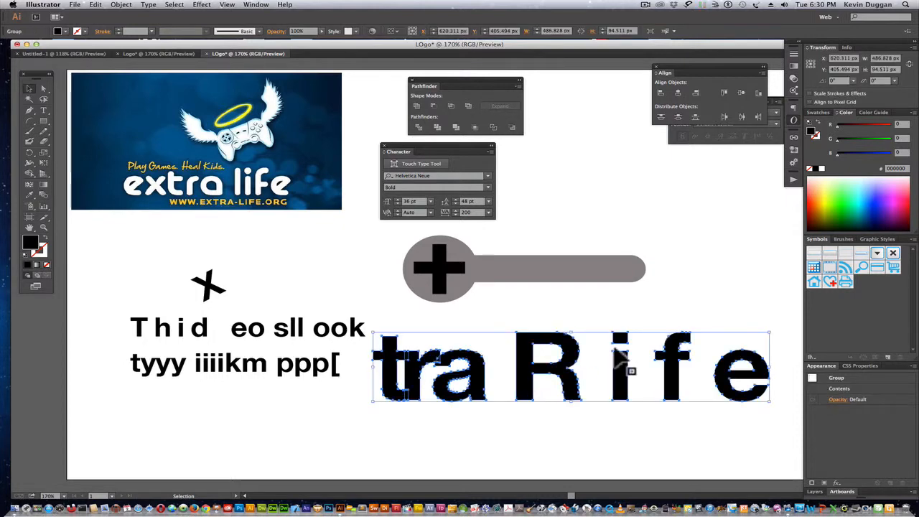
left_click(126, 5)
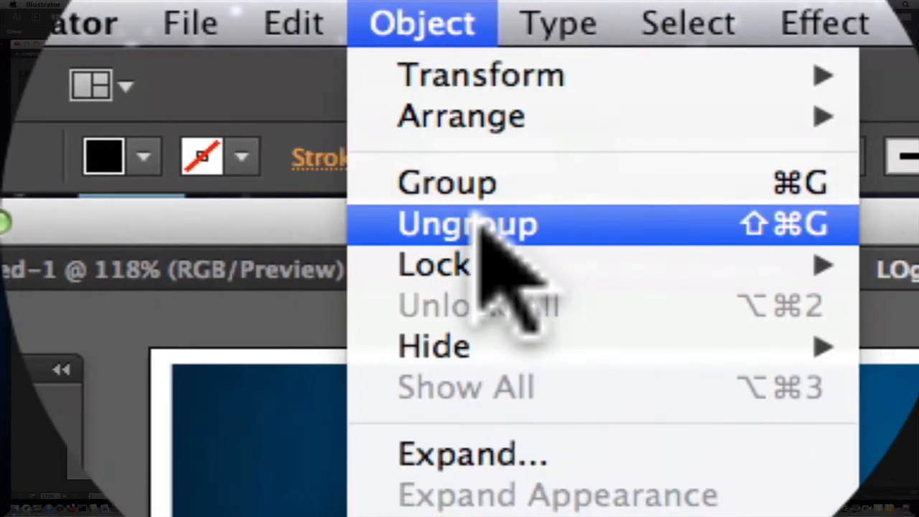
left_click(480, 229)
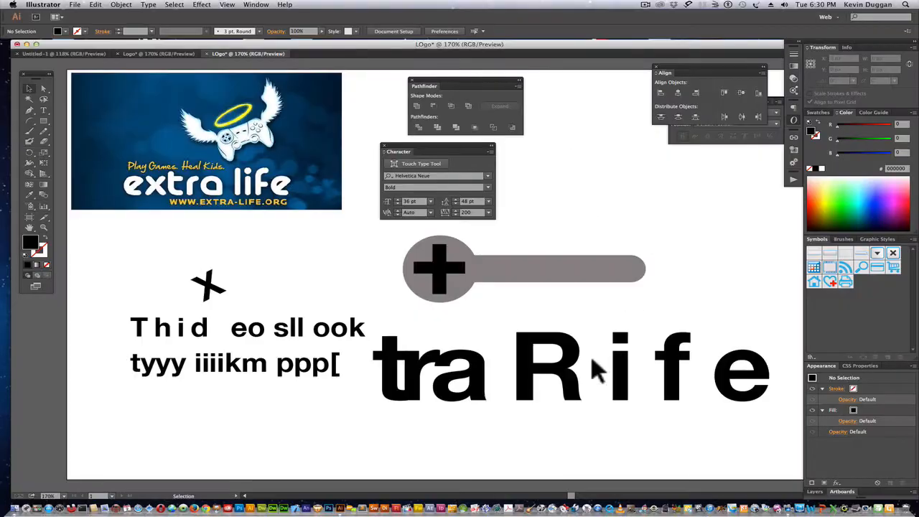
Scatter the outlined letters R, i, f, e, a, r and t to separate positions around the artboard.
left_click_drag(576, 357, 579, 291)
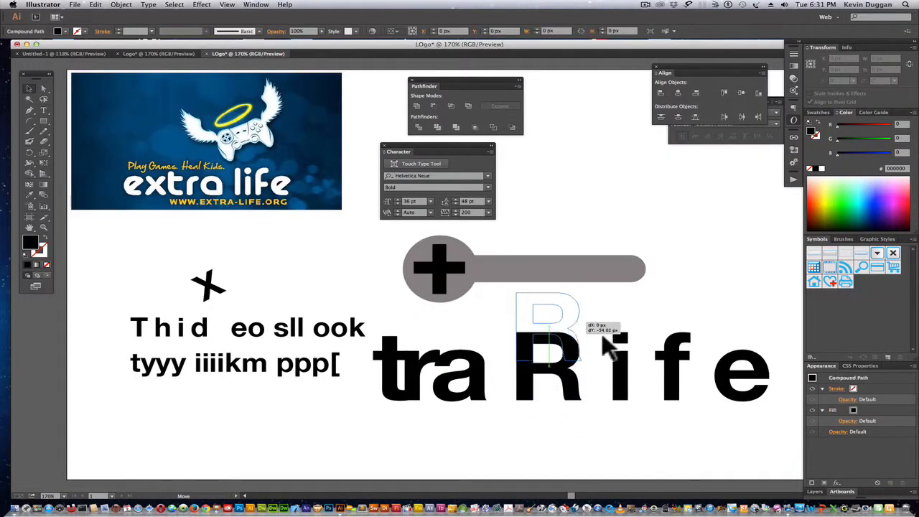
left_click_drag(623, 374, 627, 429)
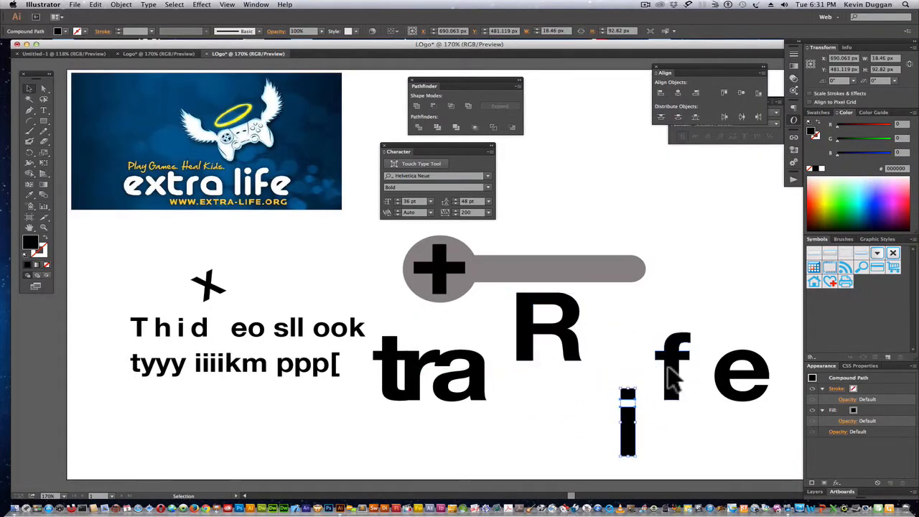
left_click_drag(673, 375, 690, 253)
left_click_drag(727, 384, 667, 343)
left_click_drag(475, 394, 485, 418)
left_click_drag(416, 378, 416, 411)
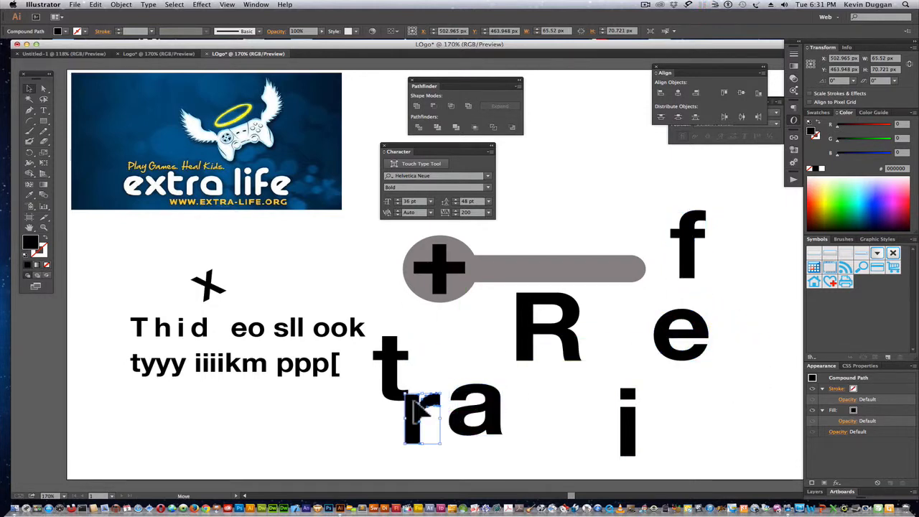
left_click_drag(398, 377, 337, 429)
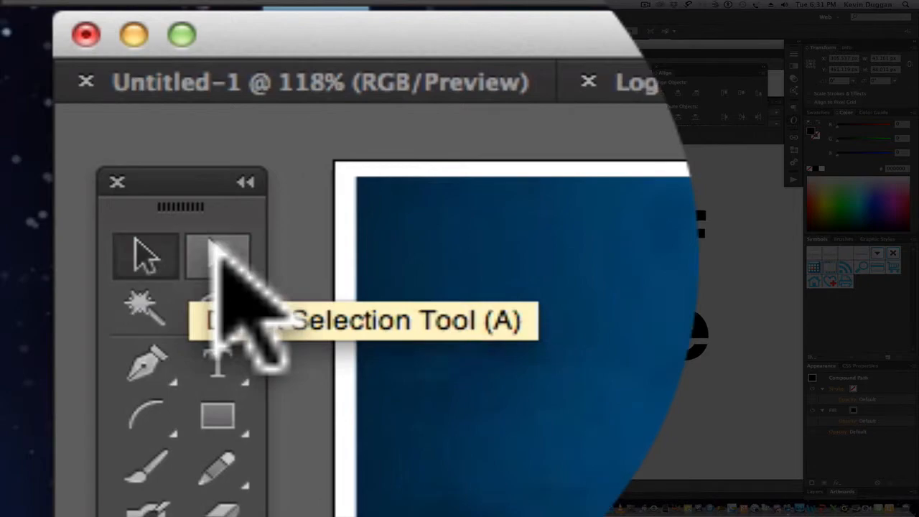
Lengthen the R's straight stem by moving its two bottom anchor points straight down to about Y 493 px.
left_click(215, 246)
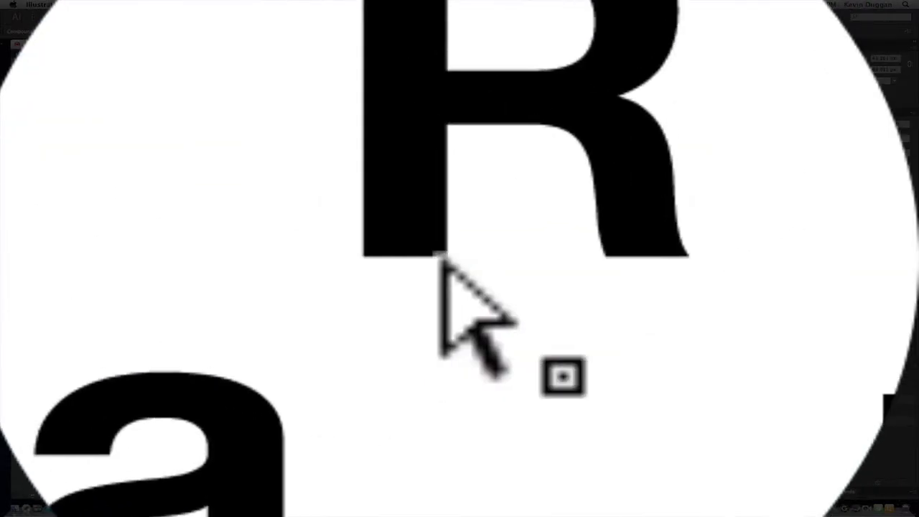
left_click(442, 258)
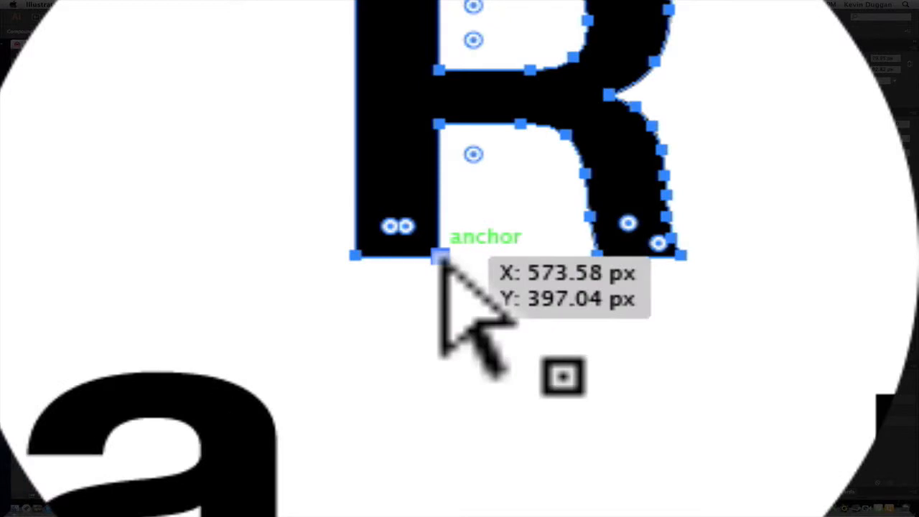
left_click(441, 257)
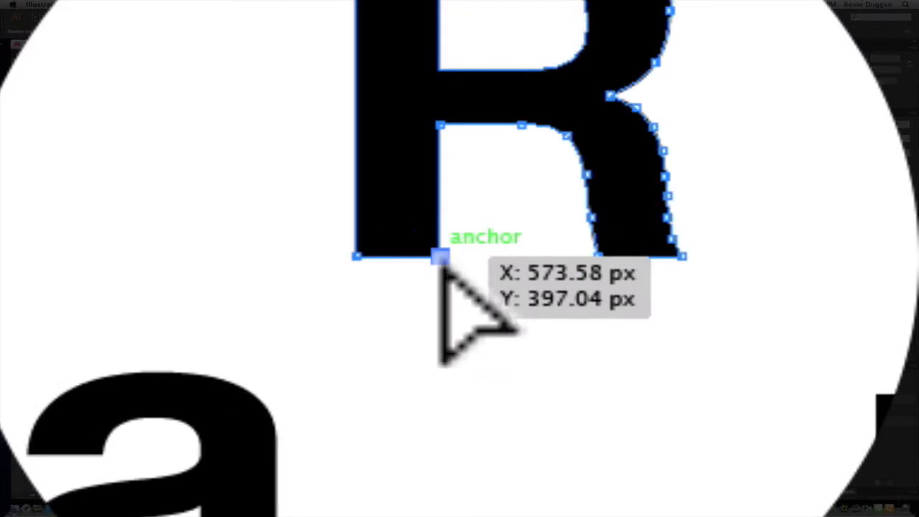
left_click_drag(441, 257, 540, 437)
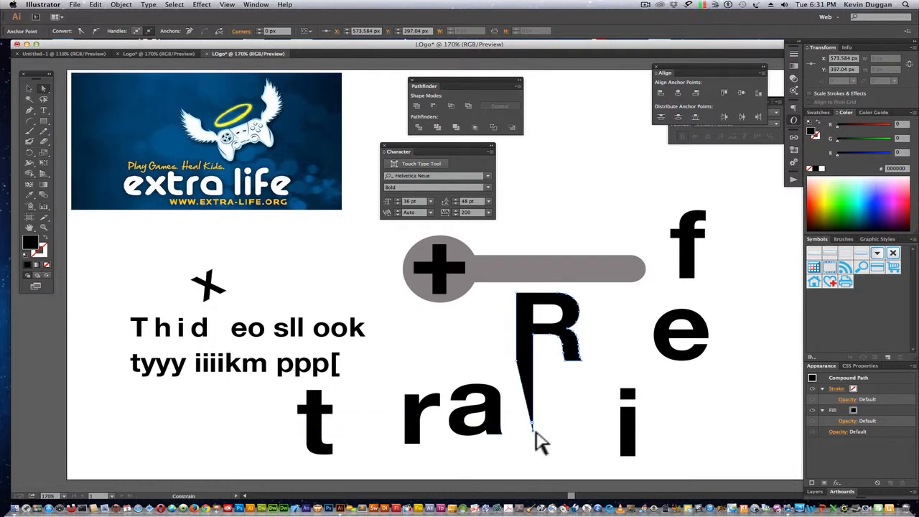
left_click(516, 364)
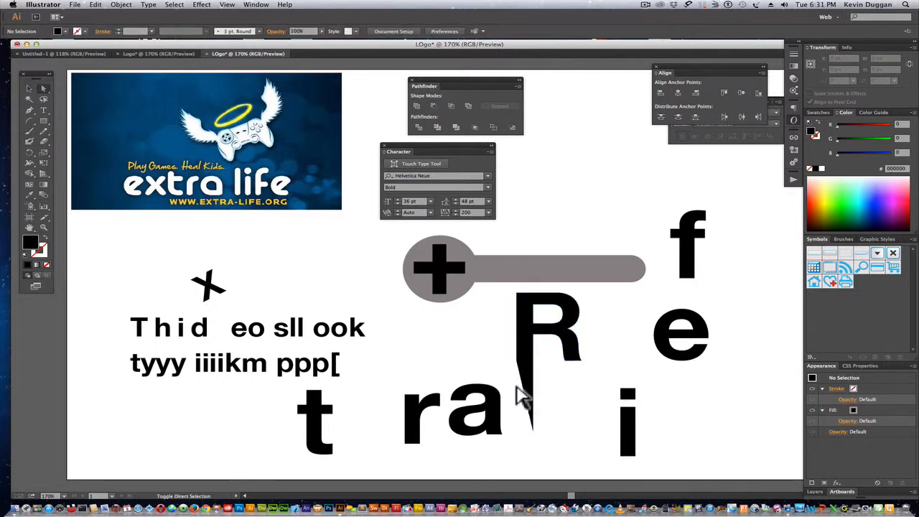
left_click(518, 359)
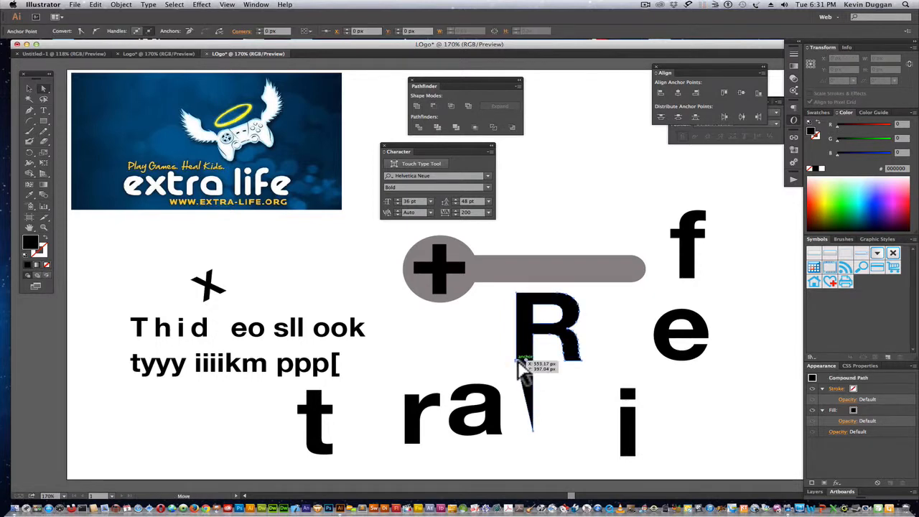
left_click_drag(519, 361, 525, 438)
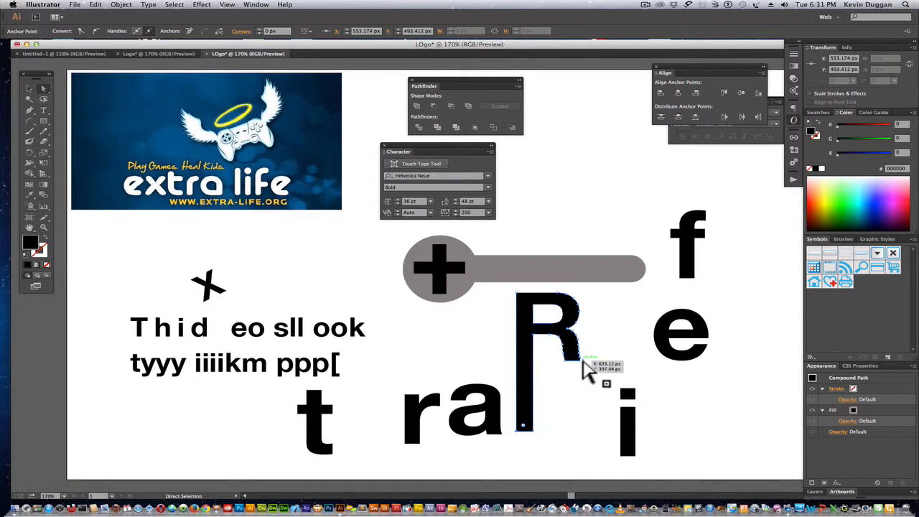
Distort the R by pulling anchors at its leg tip, inner leg curve, bowl edge and upper stem corner into pointed shapes.
left_click_drag(584, 362, 682, 380)
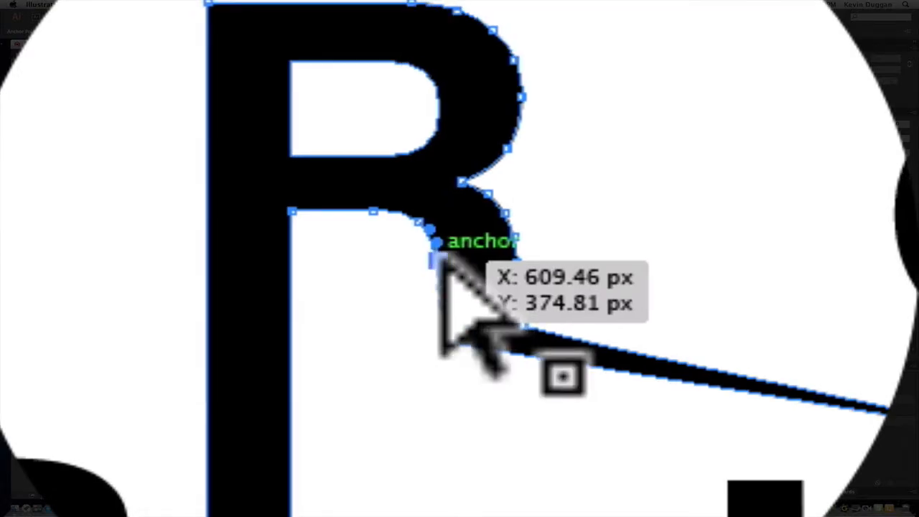
left_click_drag(440, 260, 362, 294)
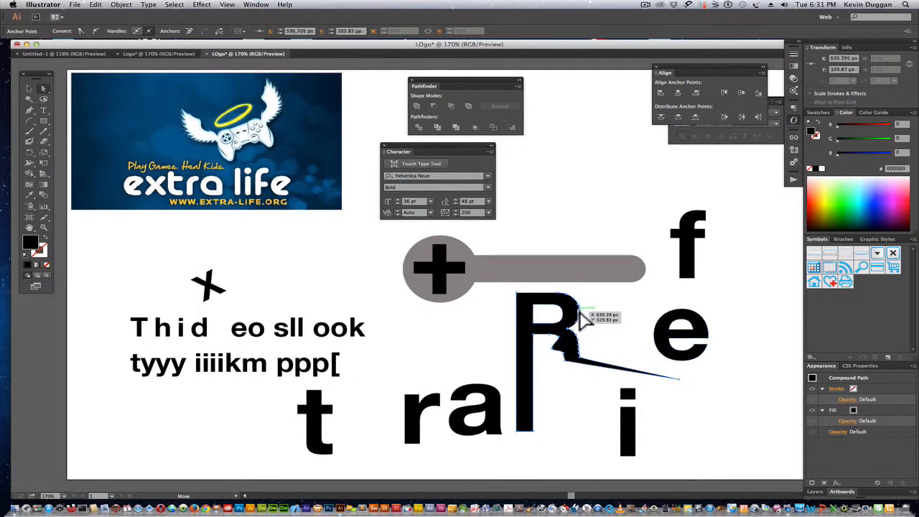
left_click_drag(580, 311, 628, 314)
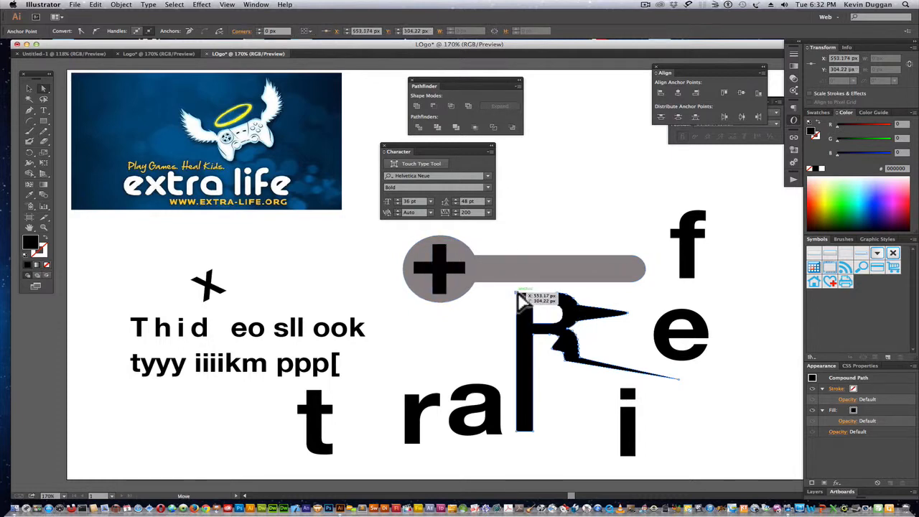
left_click_drag(519, 295, 510, 288)
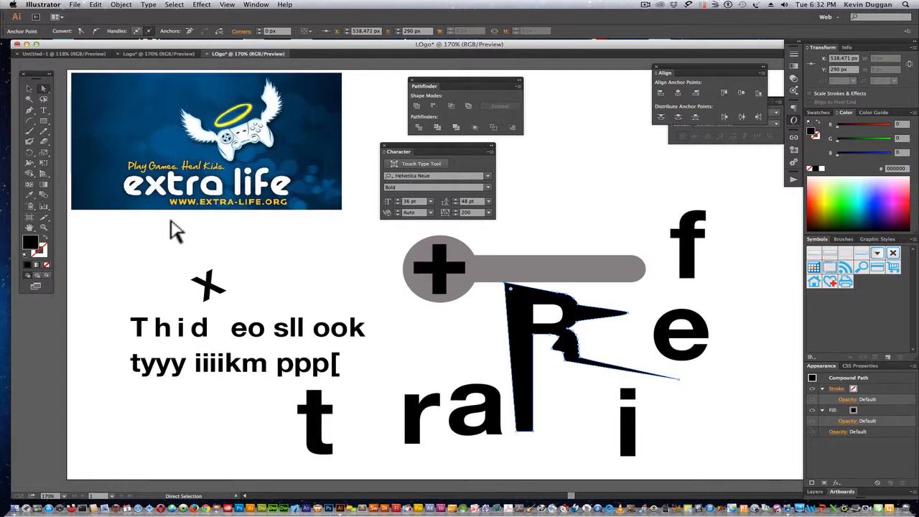
Move the letter a beside the t and place the small r over the lower stem of the distorted R.
left_click(29, 89)
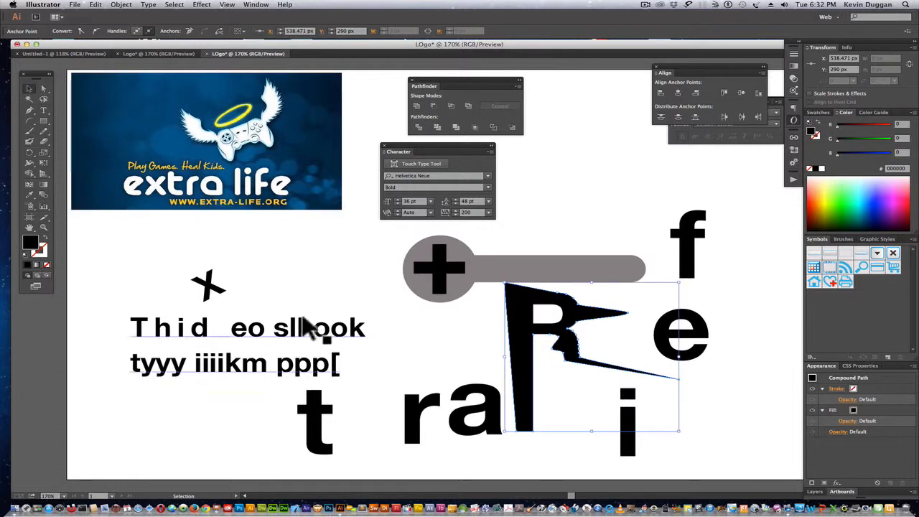
left_click_drag(416, 416, 463, 363)
left_click_drag(503, 422, 399, 449)
left_click_drag(461, 380, 524, 395)
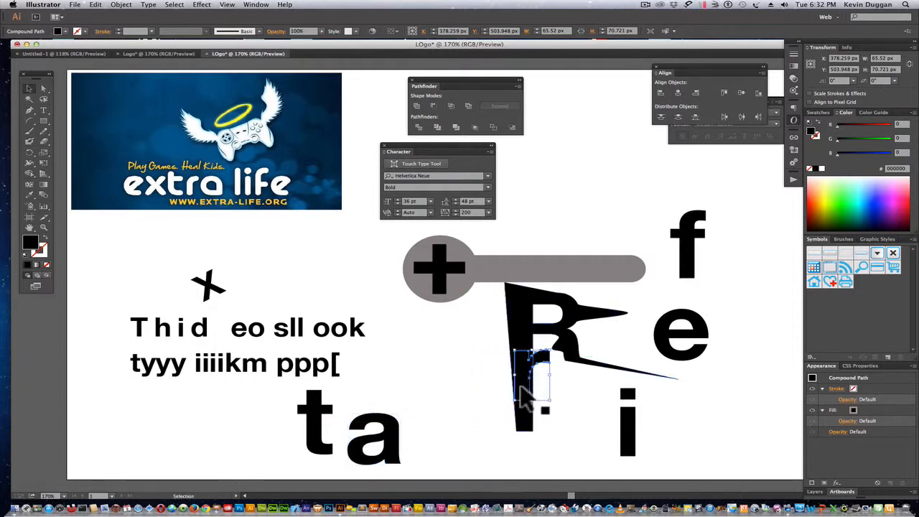
Combine the small r and the distorted R with the Pathfinder Exclude mode and deselect the result.
left_click(521, 331, "shift")
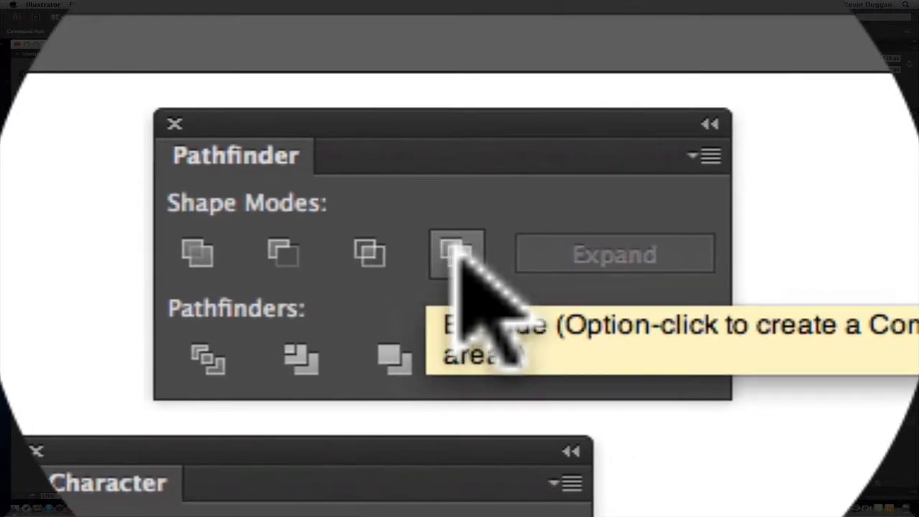
left_click(457, 251)
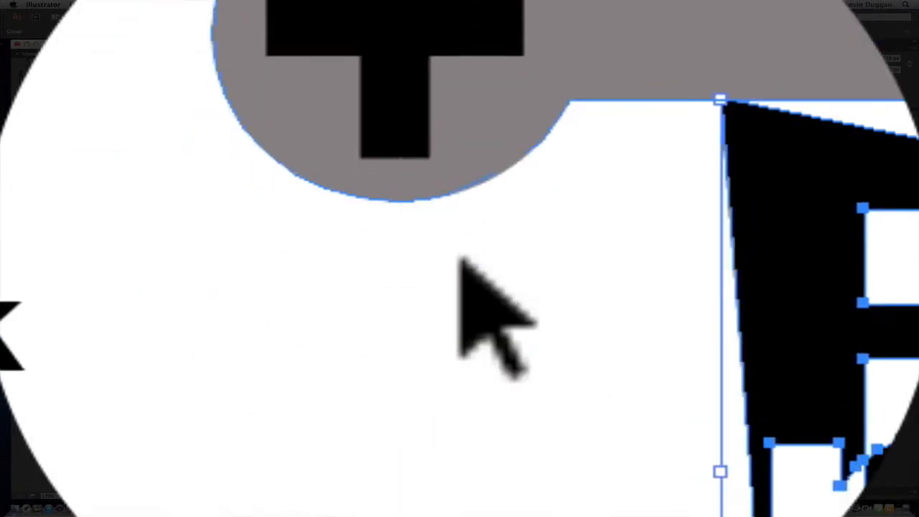
left_click(456, 348)
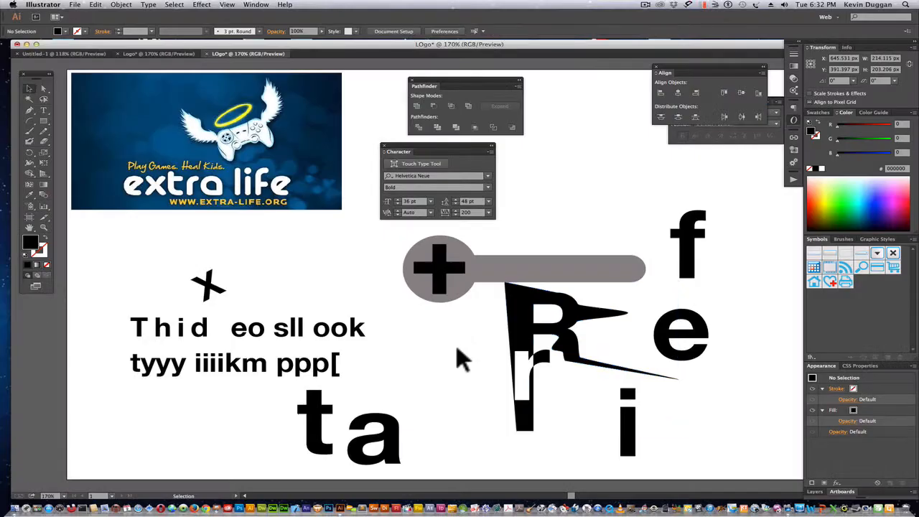